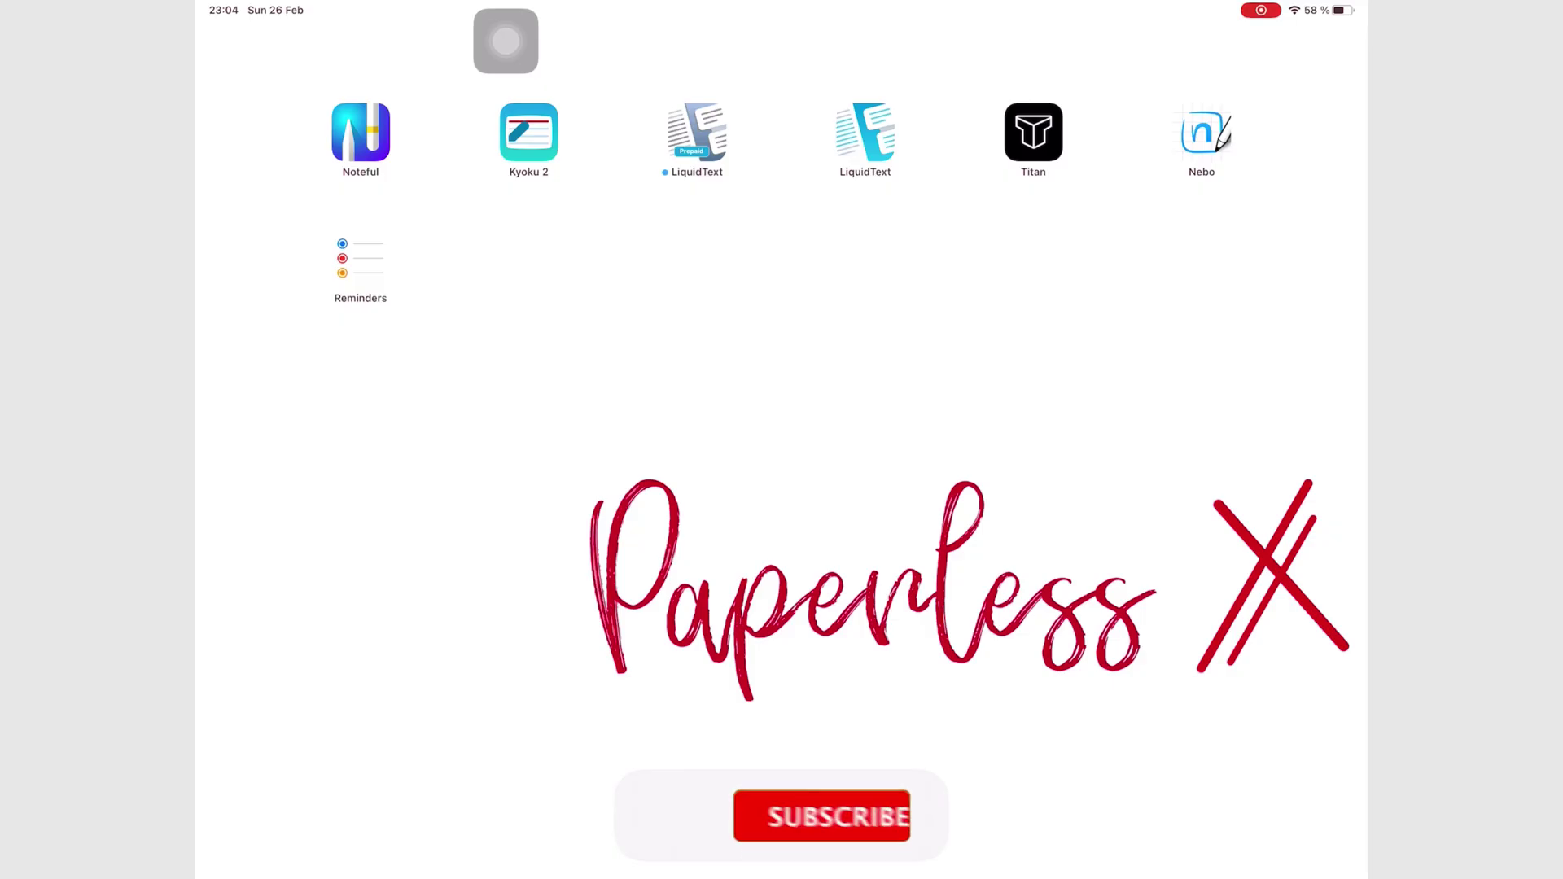
- Open the Demo Notebook and preview the highlighter and eraser settings
left_click(361, 132)
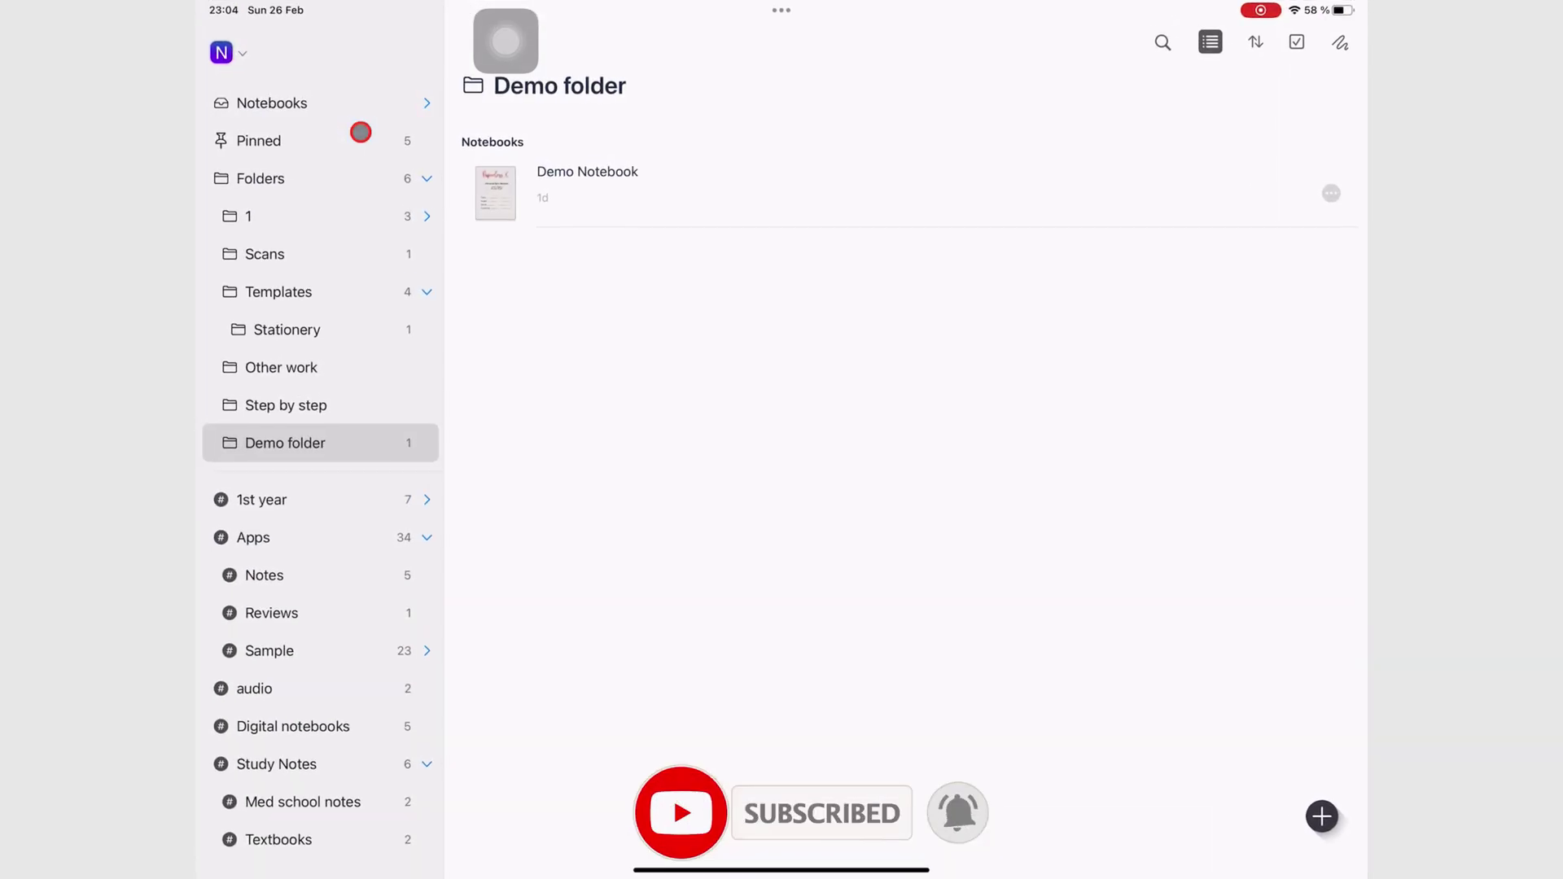
left_click(588, 192)
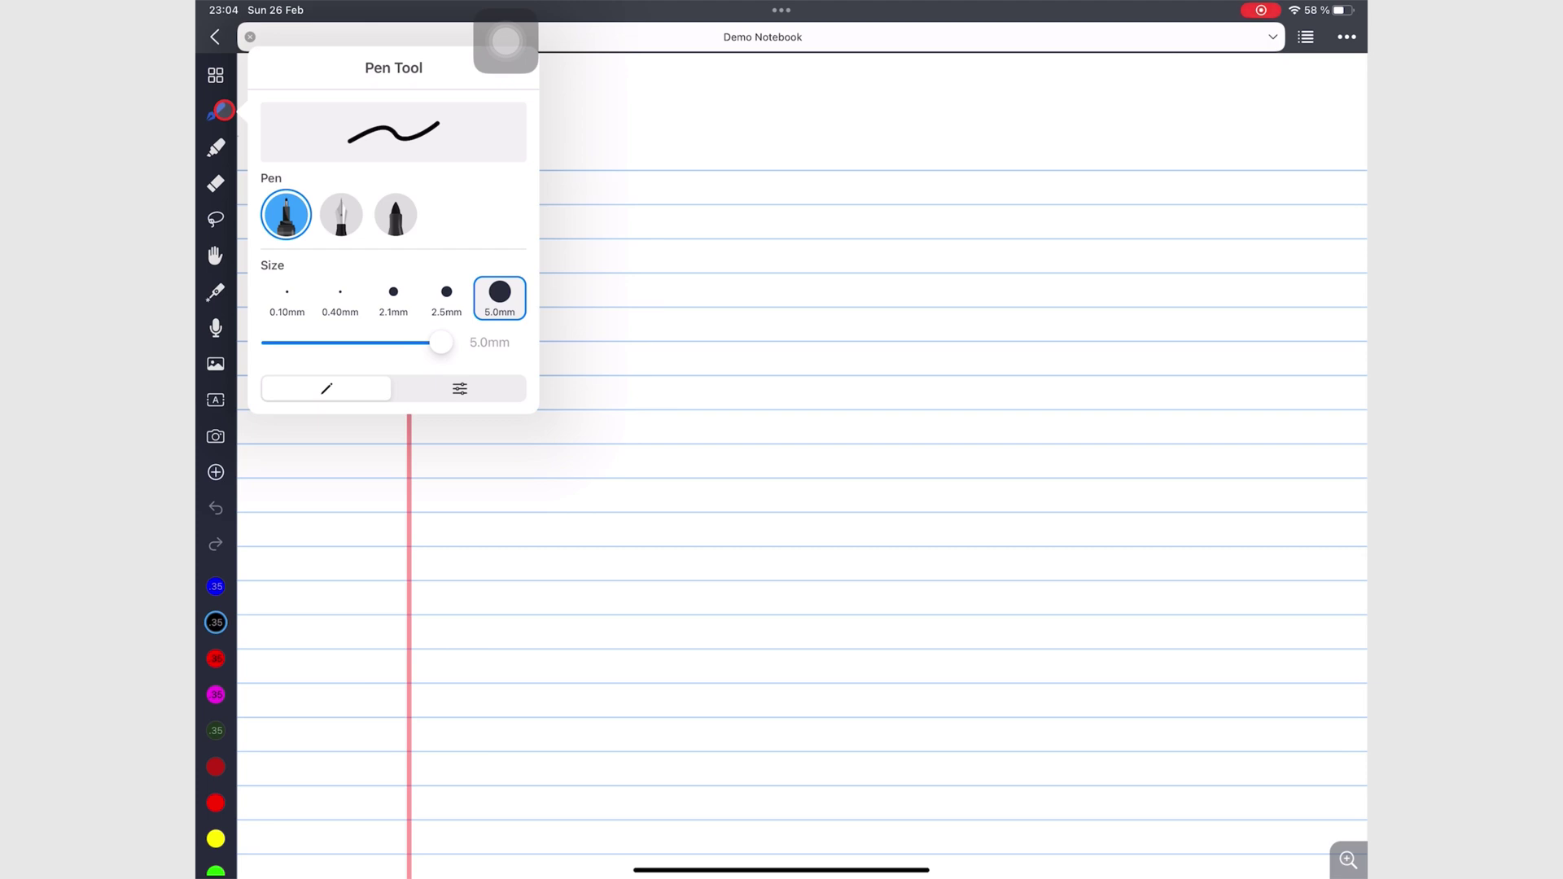
left_click(219, 140)
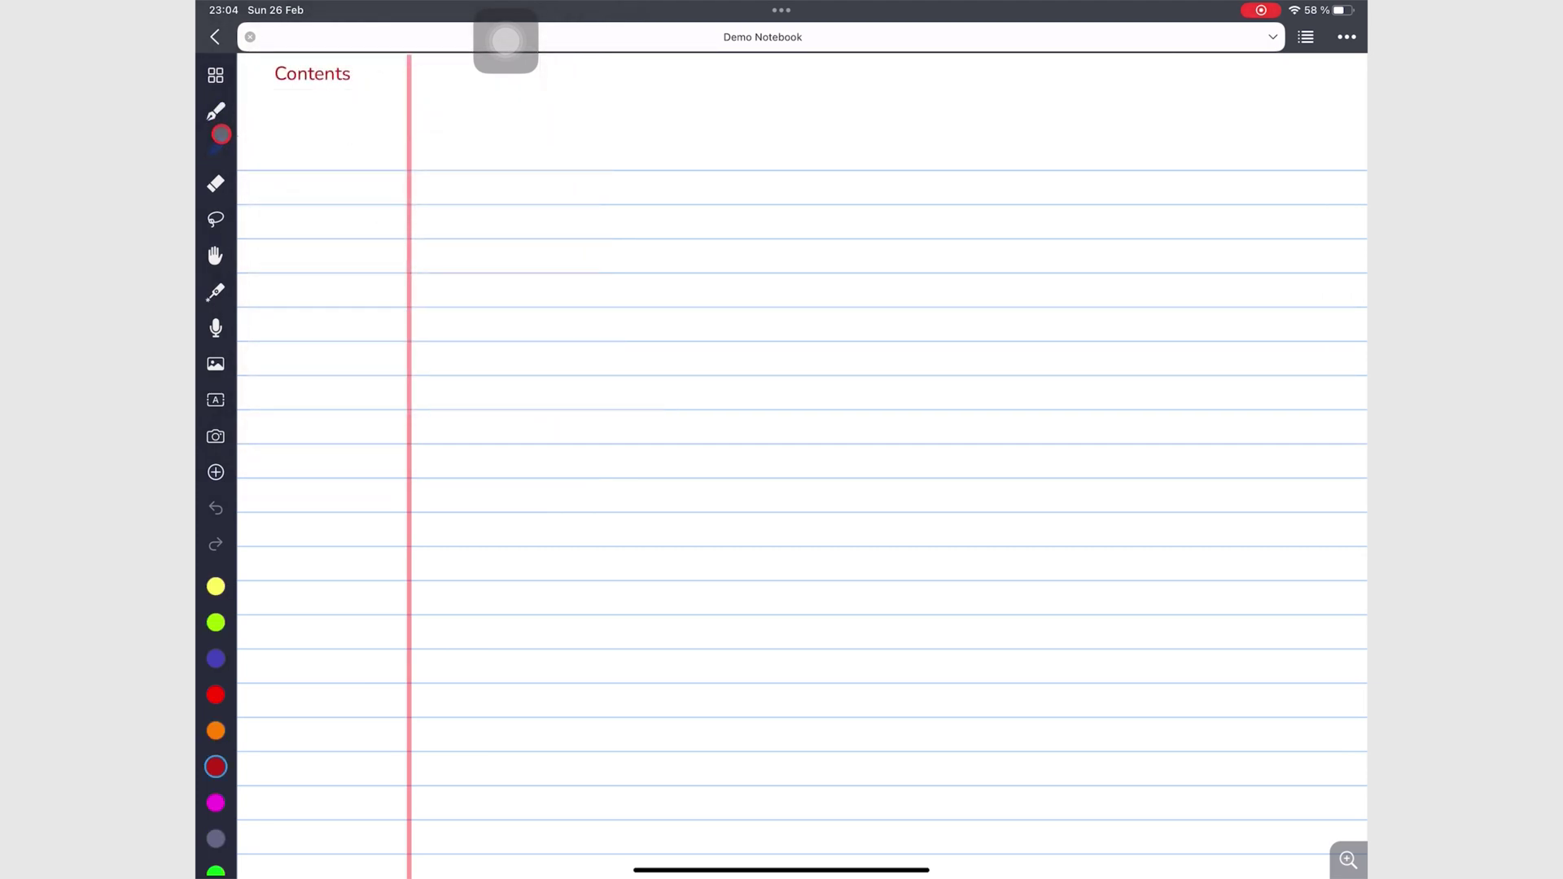
left_click(220, 135)
left_click(218, 185)
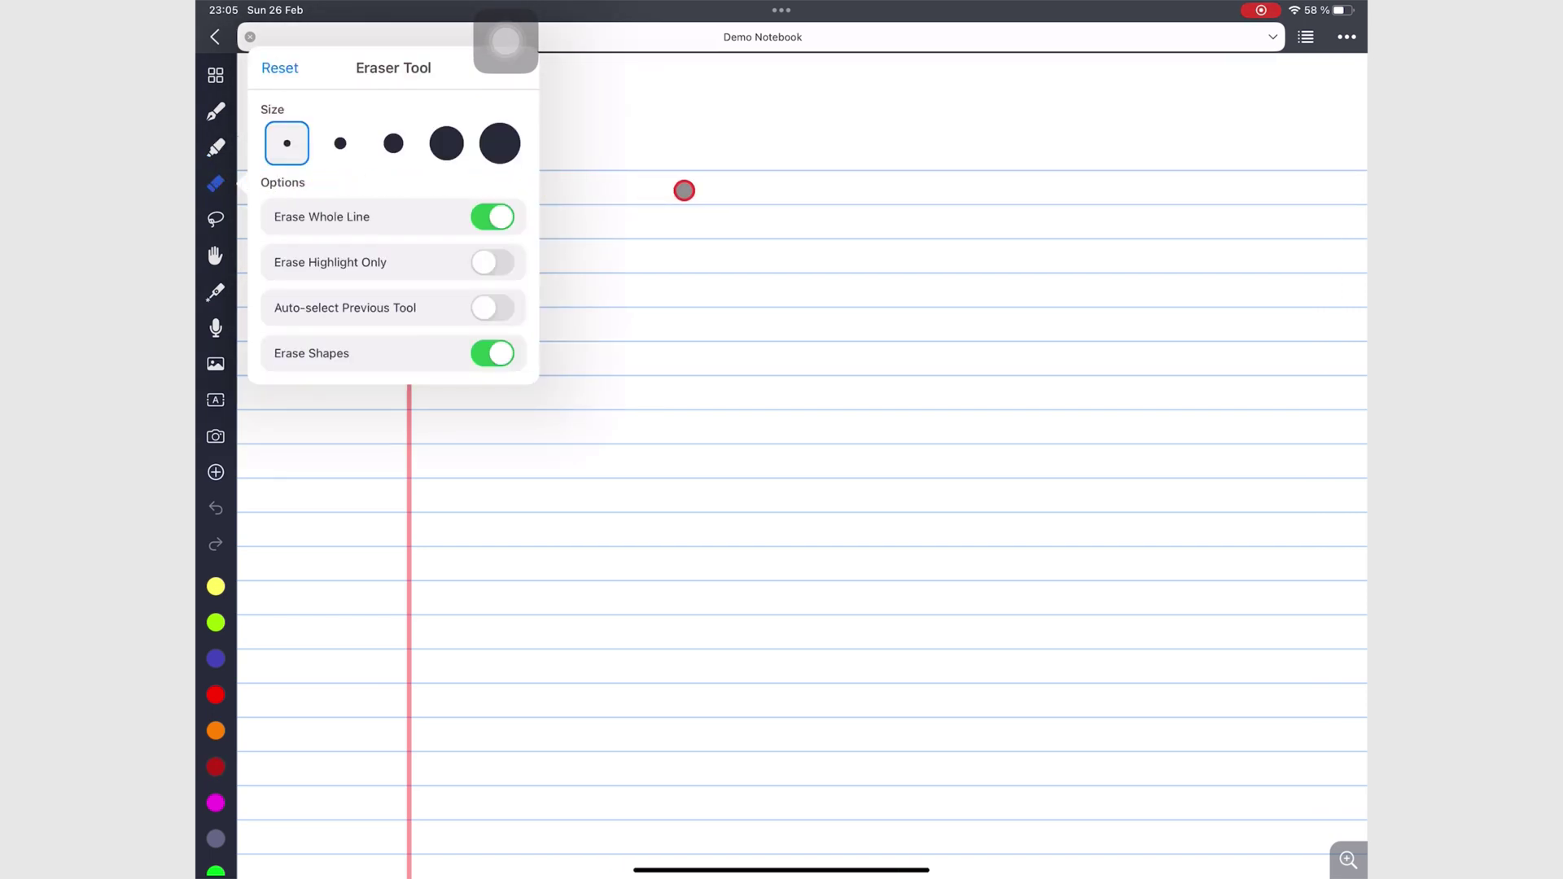
left_click(655, 176)
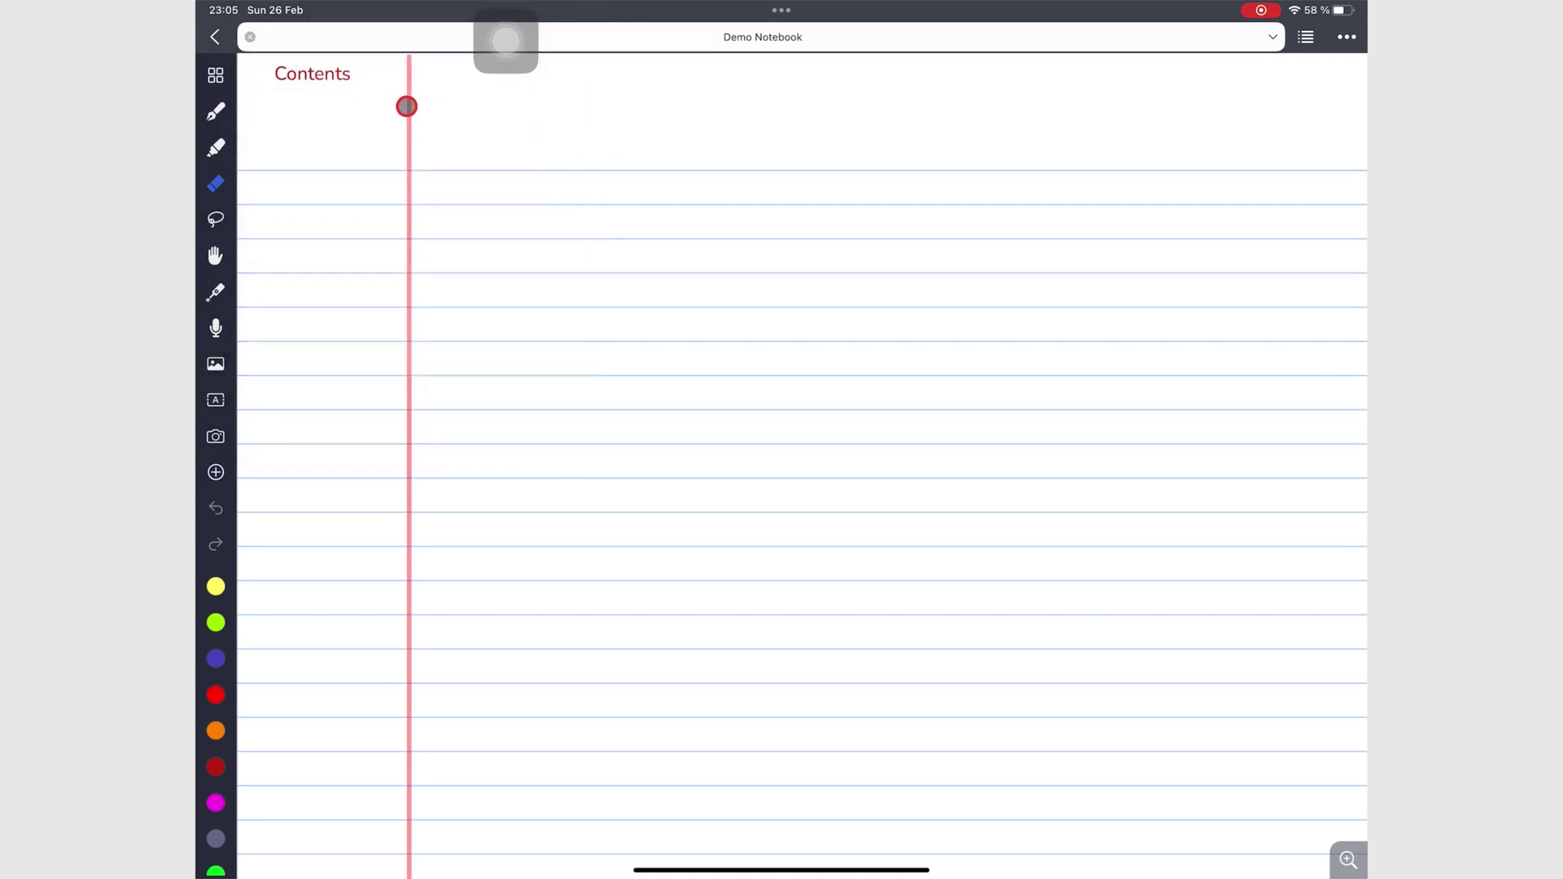
- Switch the pen to the third (brush) nib and set its size to 0.40mm
left_click(218, 112)
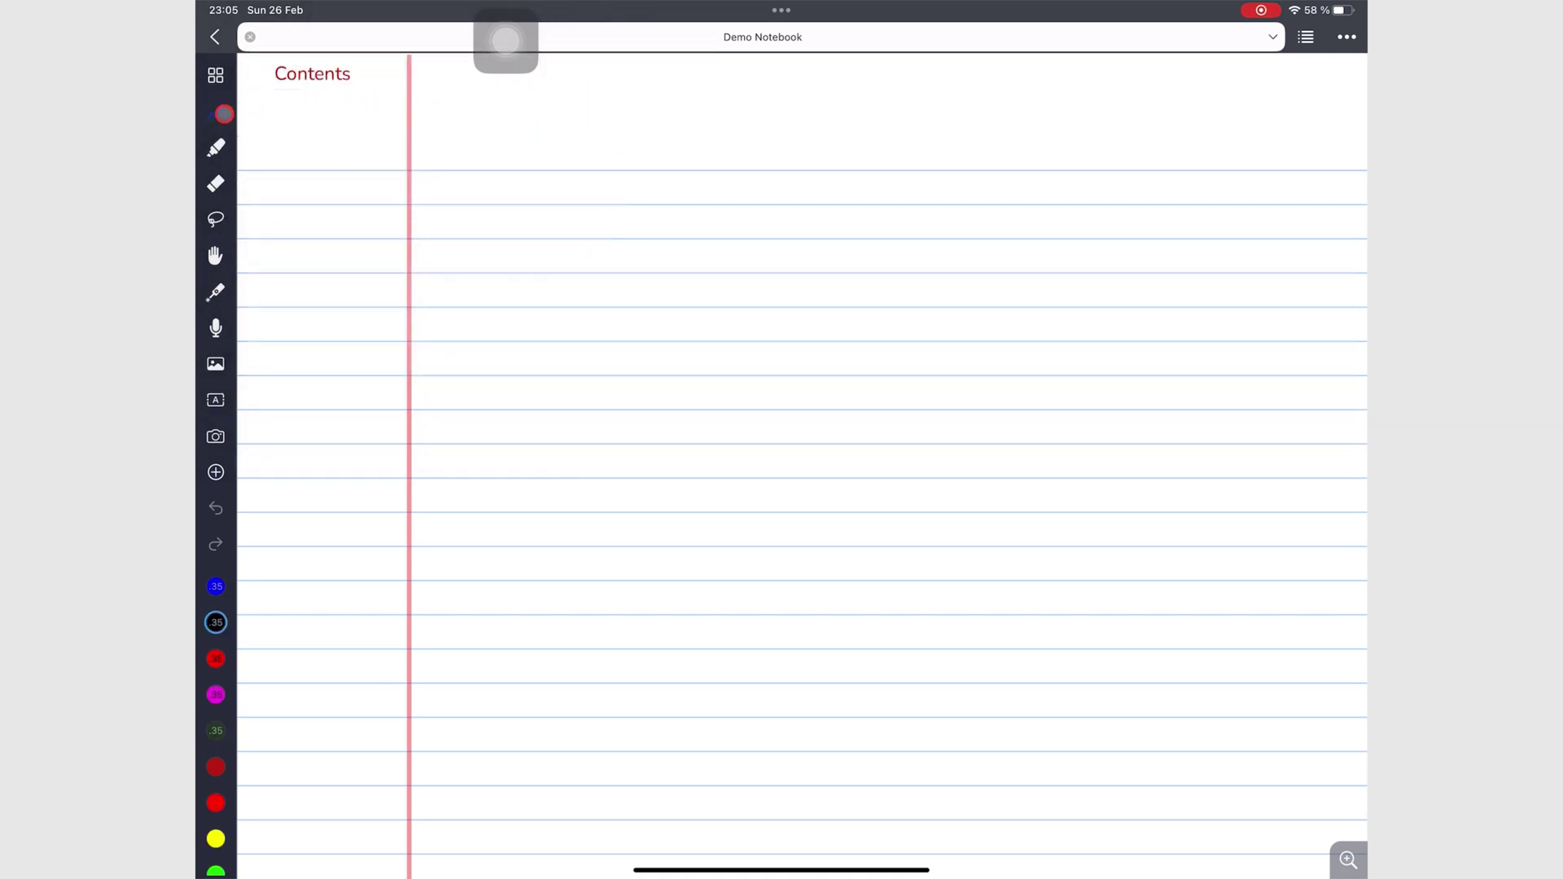
left_click(222, 114)
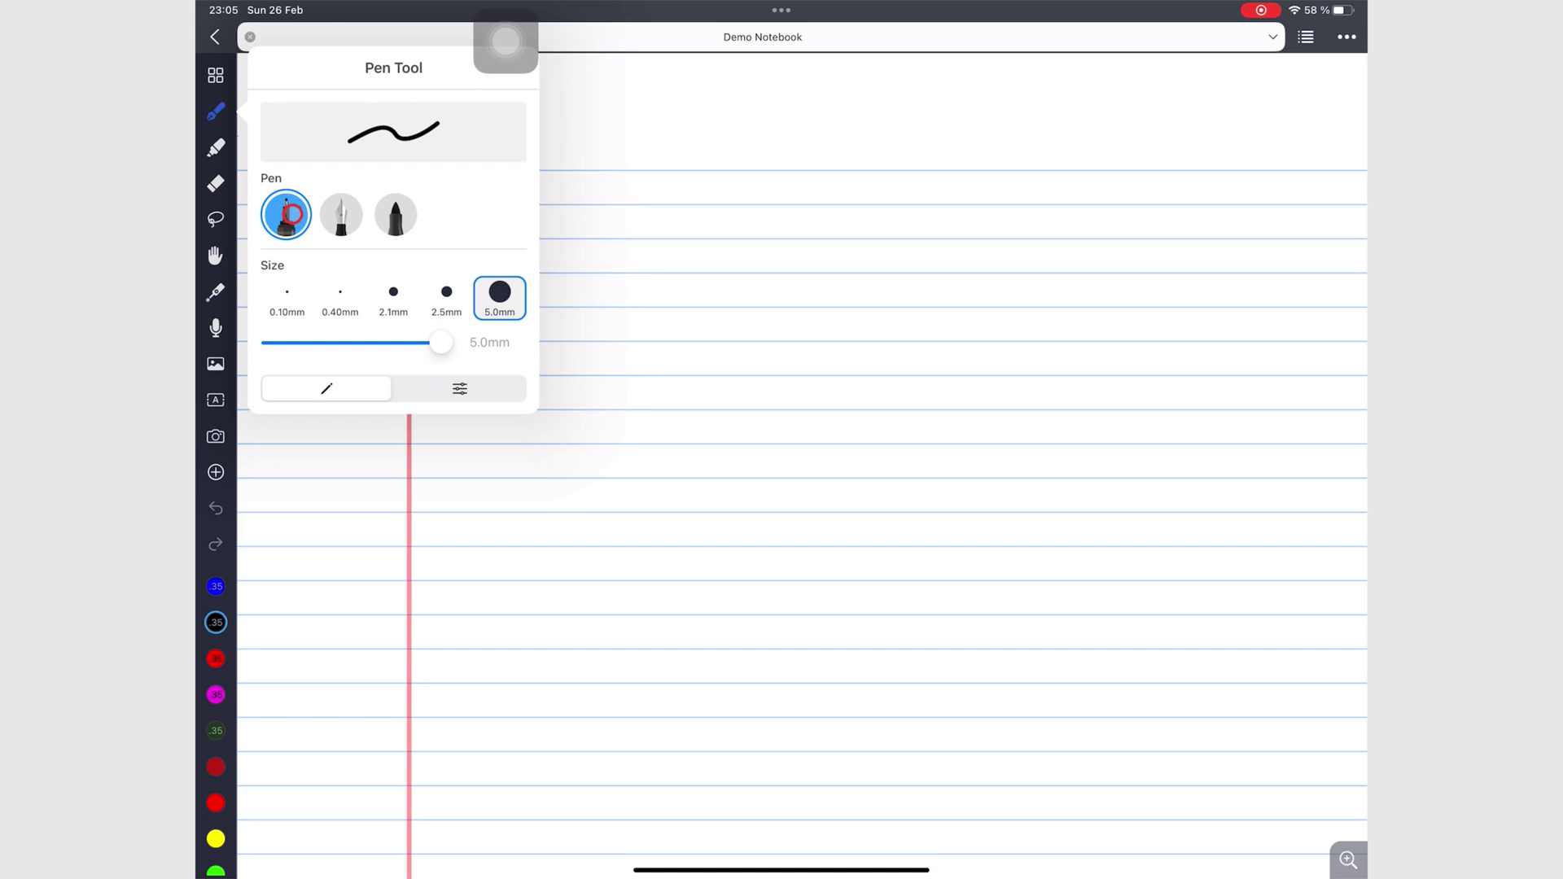
left_click(340, 215)
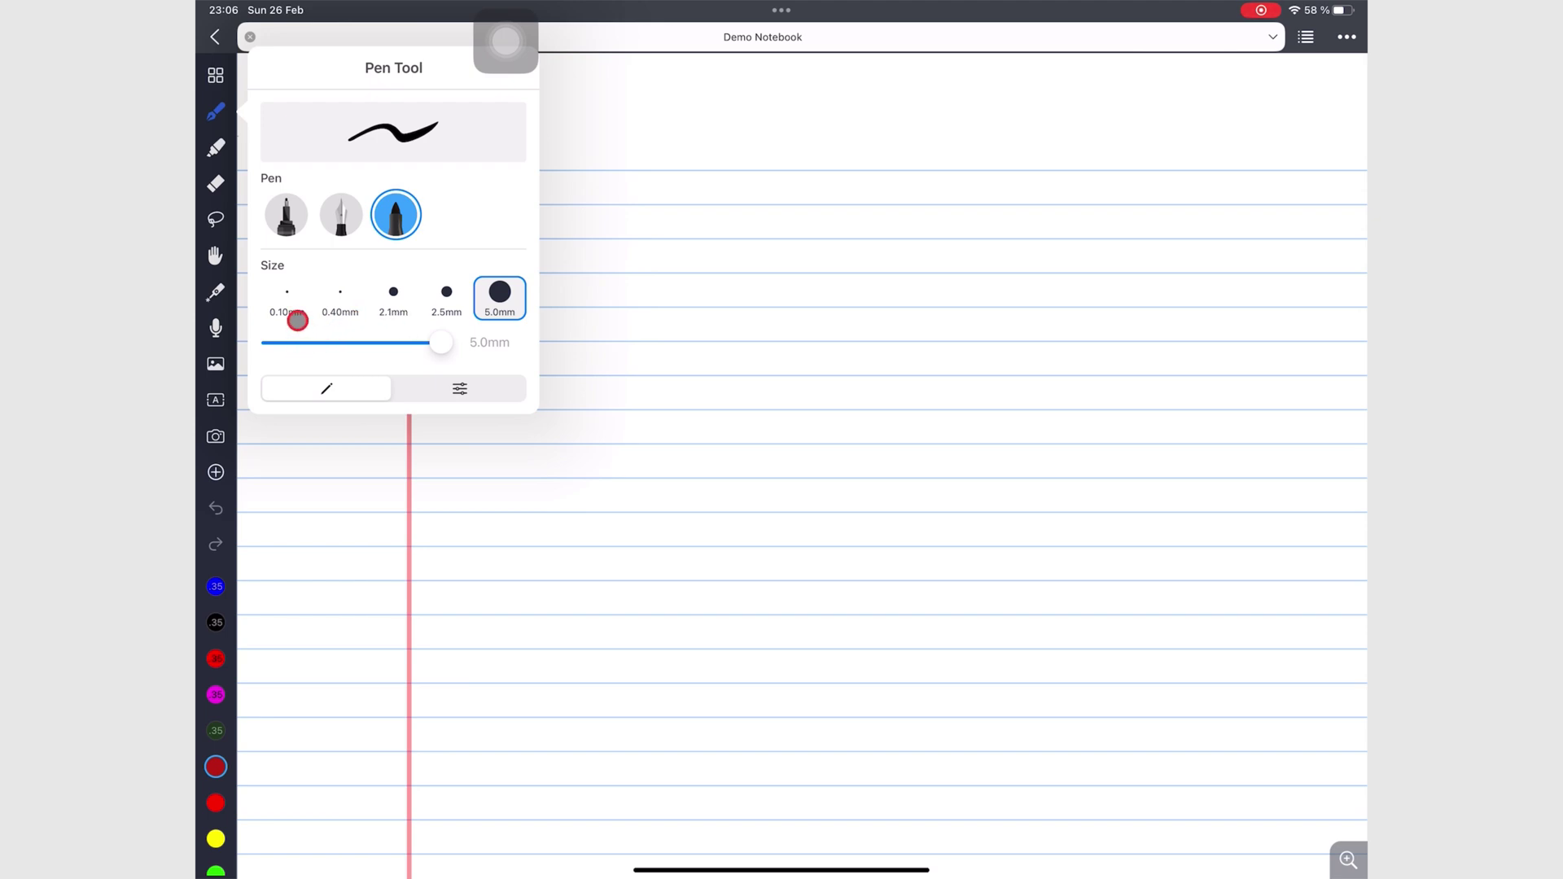
left_click(288, 295)
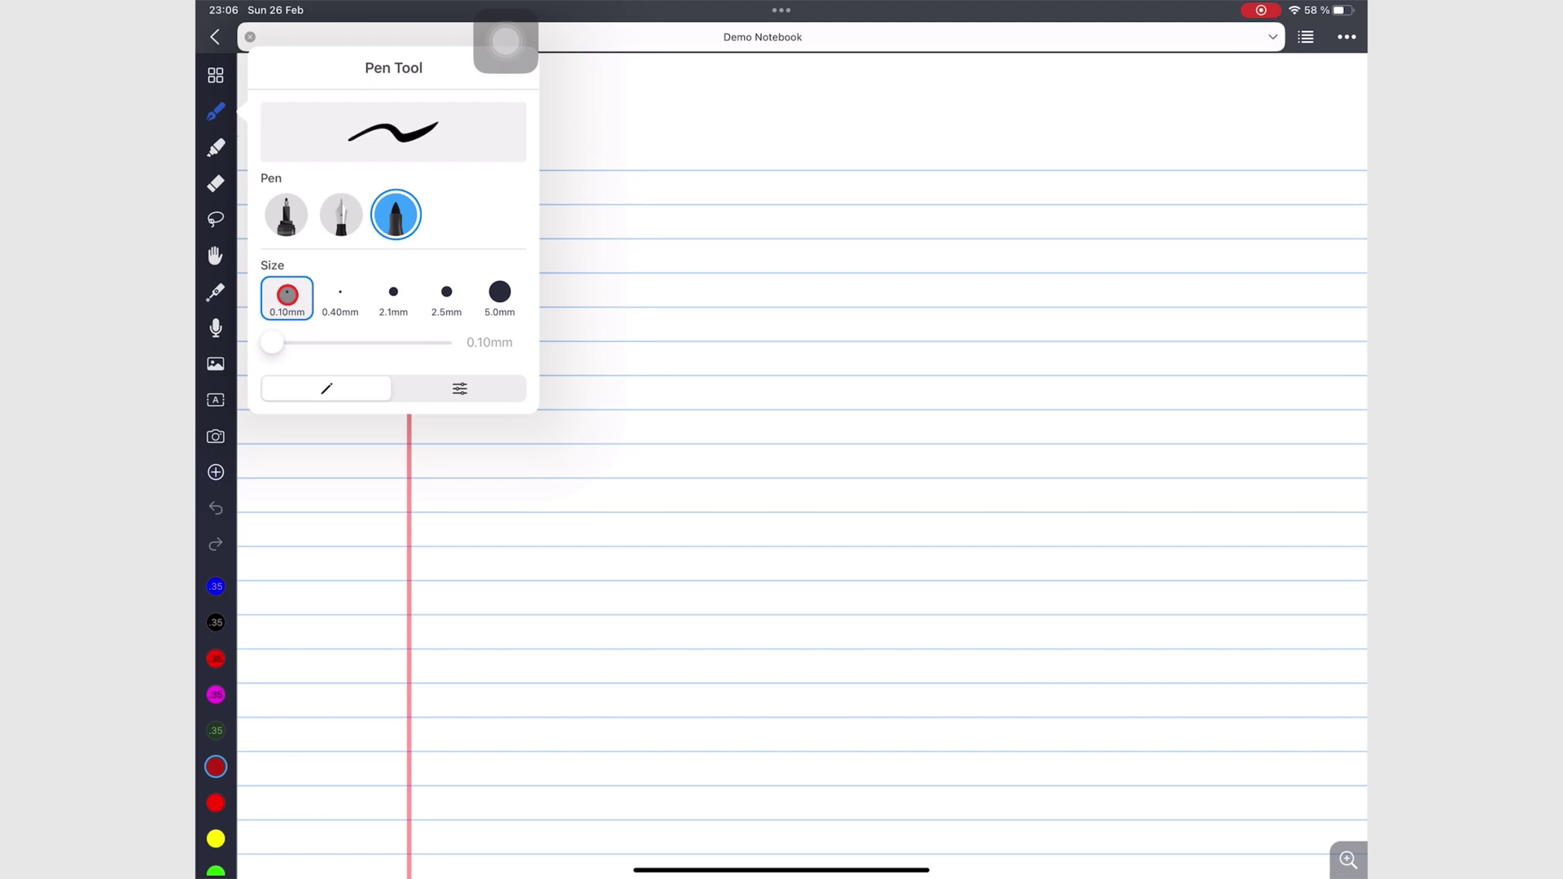
left_click(344, 296)
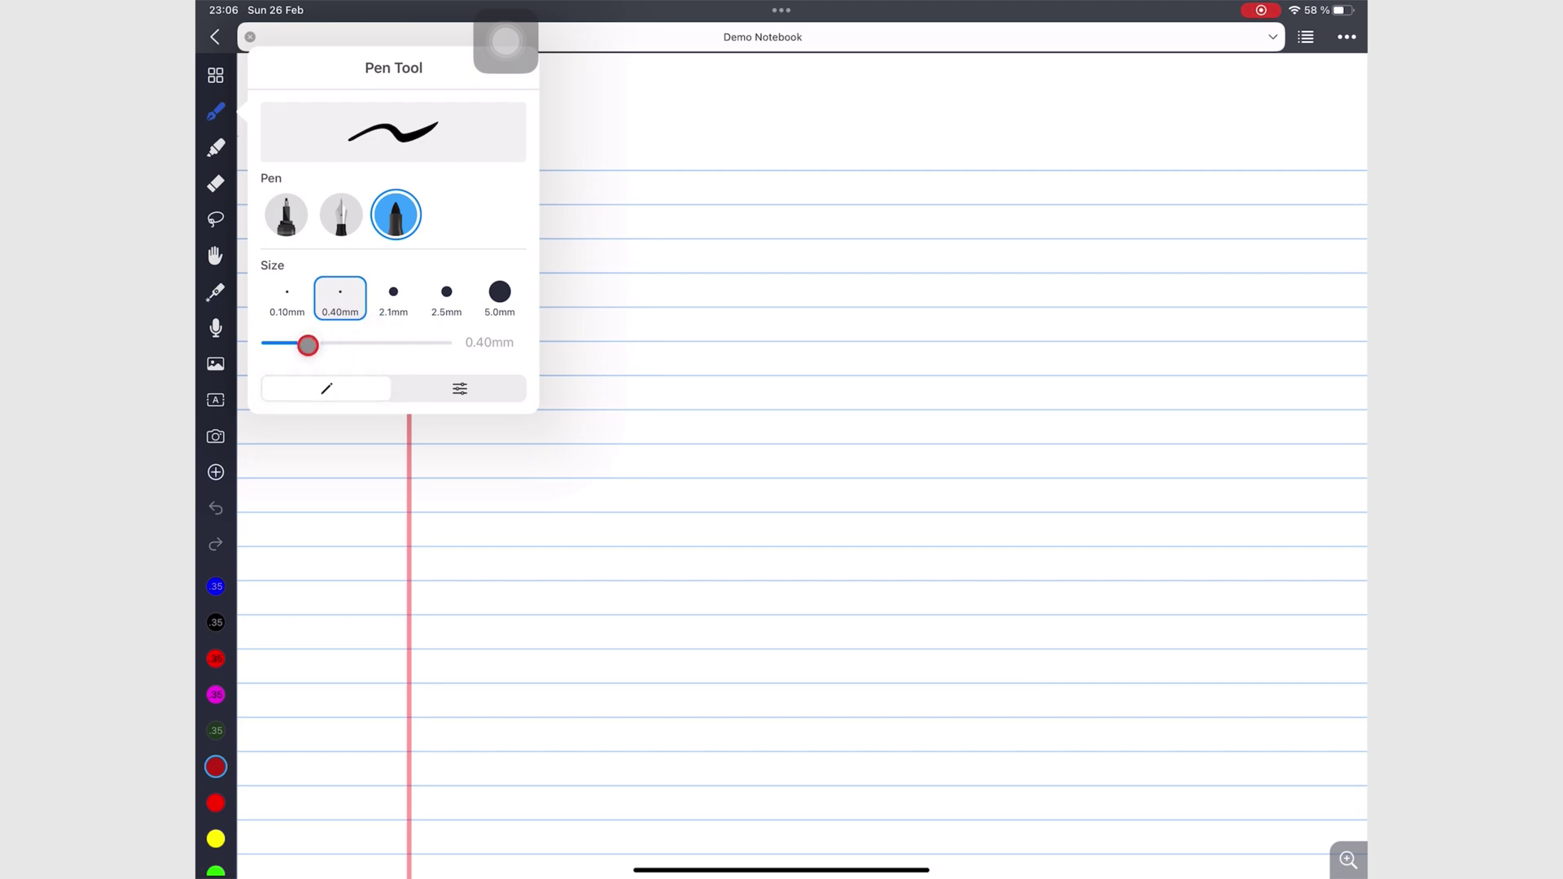
- Resize the second and third pen size presets to 0.35mm and 0.70mm
mouse_move(308, 343)
left_mouse_down()
mouse_move(284, 342)
mouse_move(299, 343)
left_mouse_up()
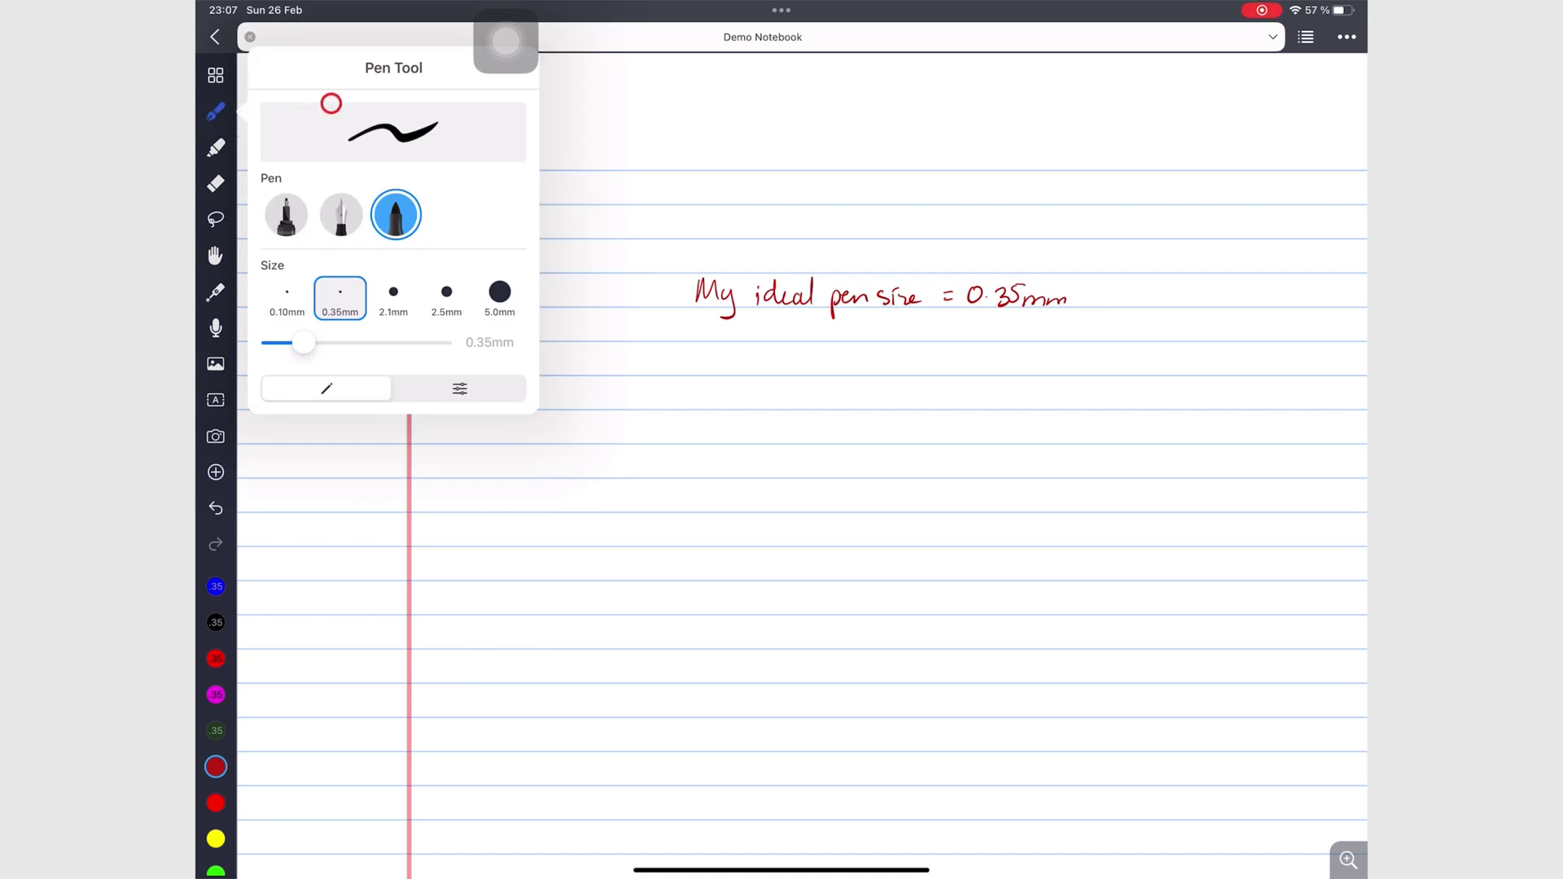
left_click(396, 292)
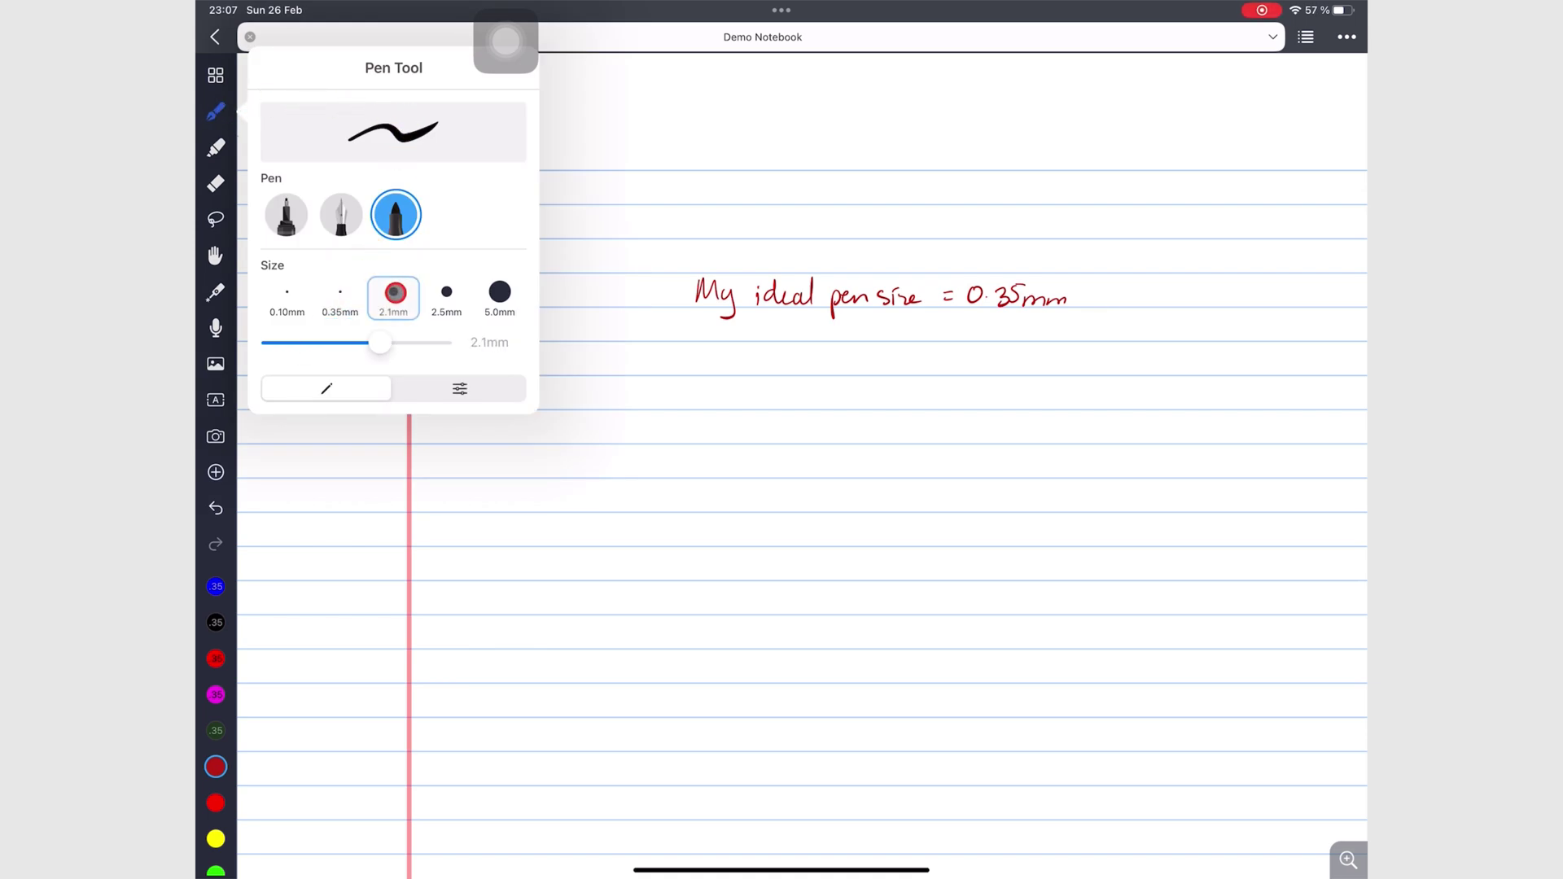
left_click_drag(379, 338, 335, 332)
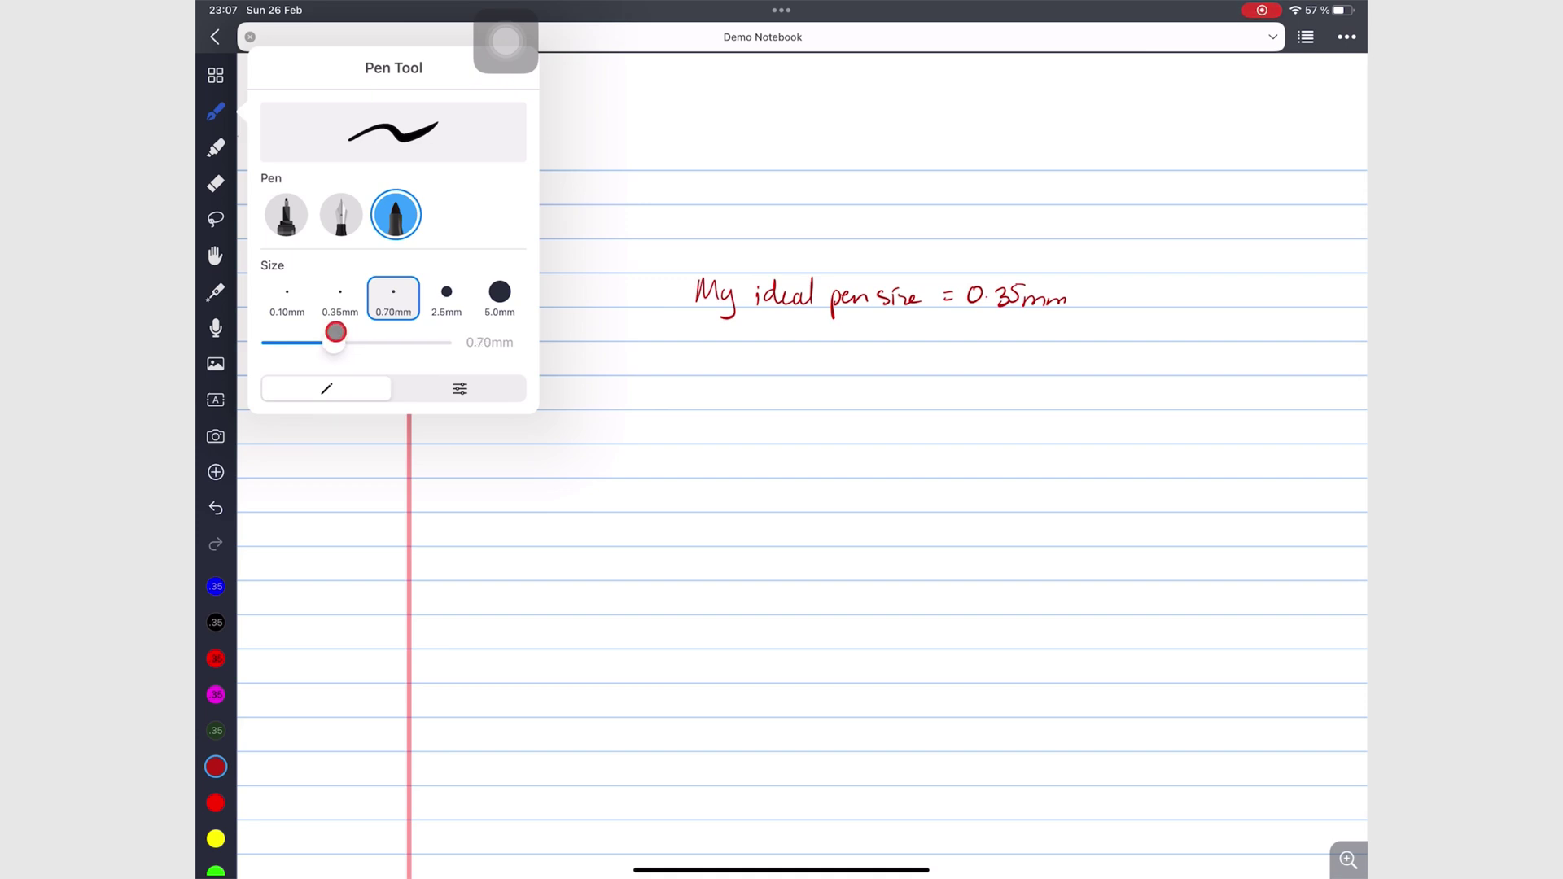
- Handwrite the 'Bold look' list with headings and subtitles, underlining key words
mouse_move(718, 350)
left_mouse_down()
mouse_move(769, 375)
mouse_move(829, 375)
left_mouse_up()
left_click_drag(745, 395, 867, 368)
left_click_drag(873, 354, 1005, 383)
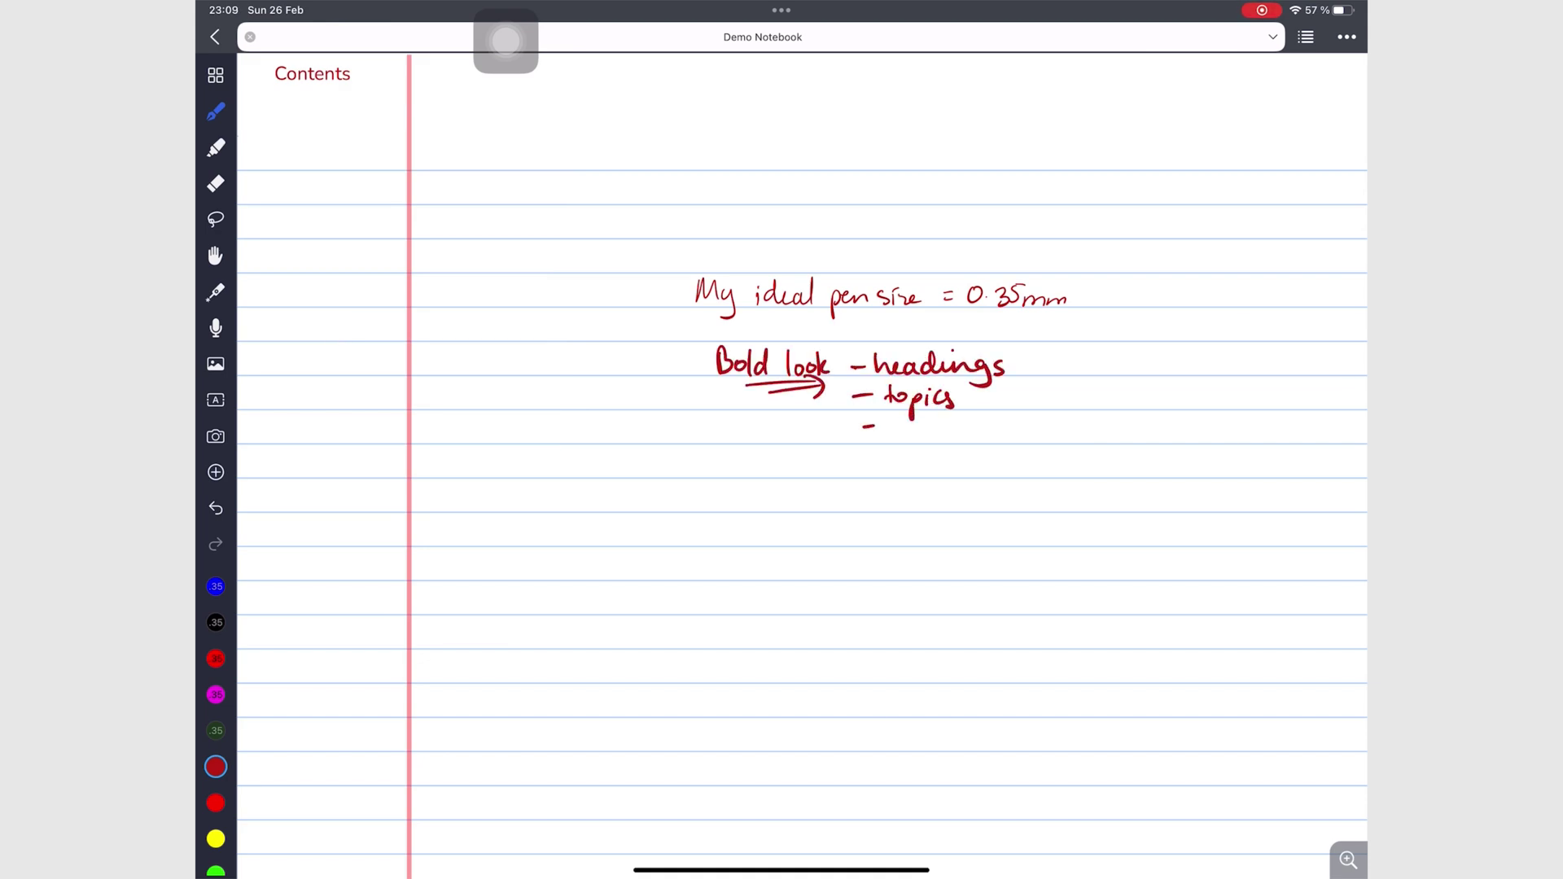
left_click_drag(893, 439, 1007, 431)
left_click_drag(928, 453, 1006, 446)
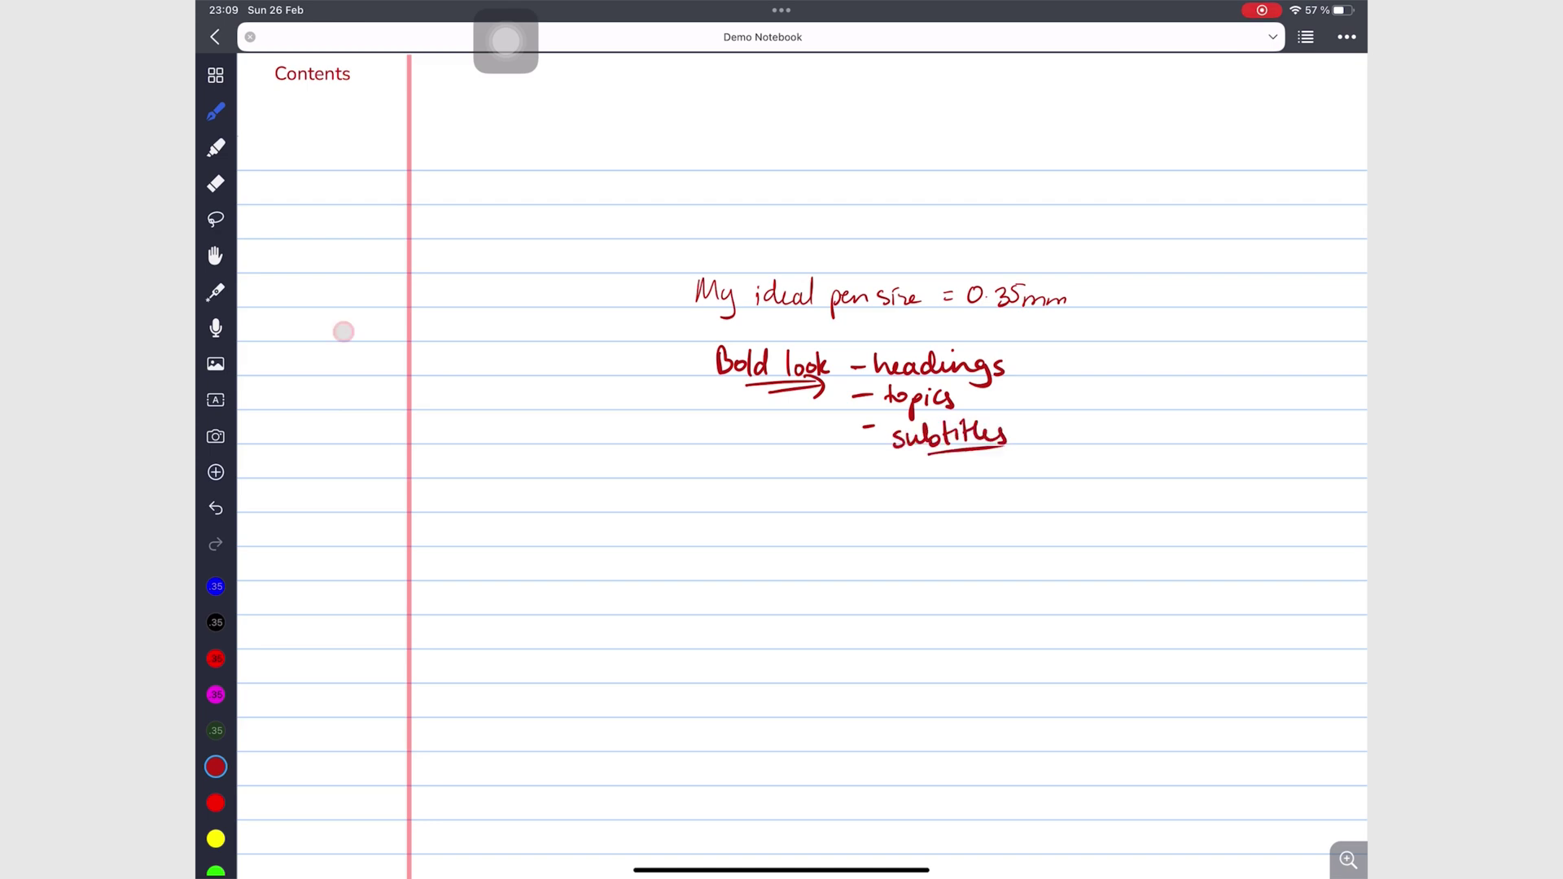
- Change the fourth and fifth pen size presets to 1.0mm and 2.4mm
left_click(216, 109)
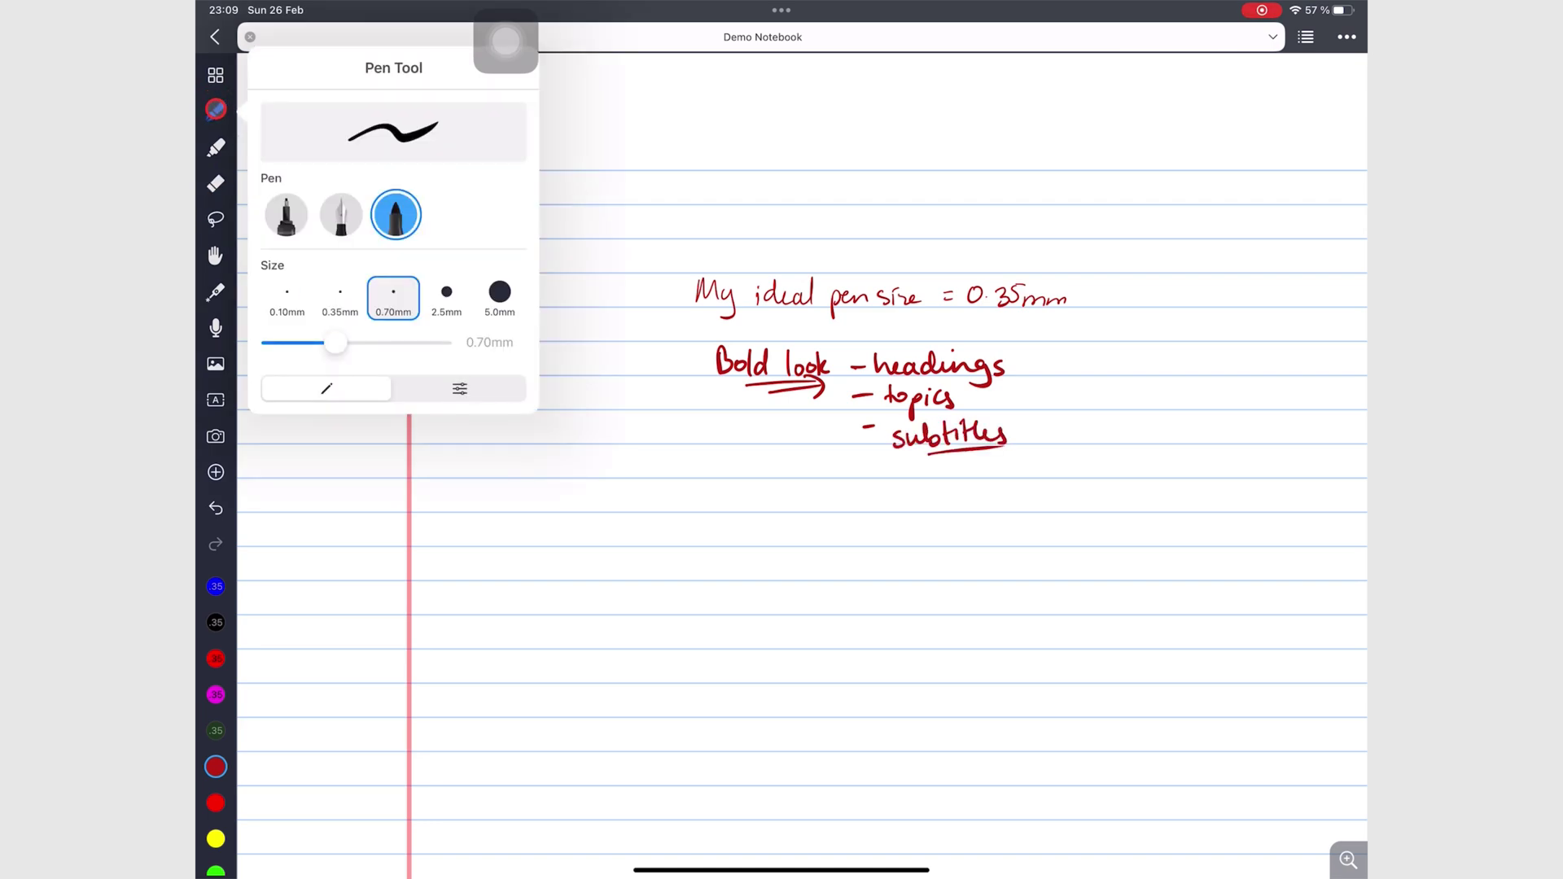
left_click(280, 291)
mouse_move(262, 342)
left_mouse_down()
mouse_move(436, 343)
mouse_move(280, 343)
mouse_move(402, 338)
mouse_move(319, 328)
mouse_move(387, 337)
left_mouse_up()
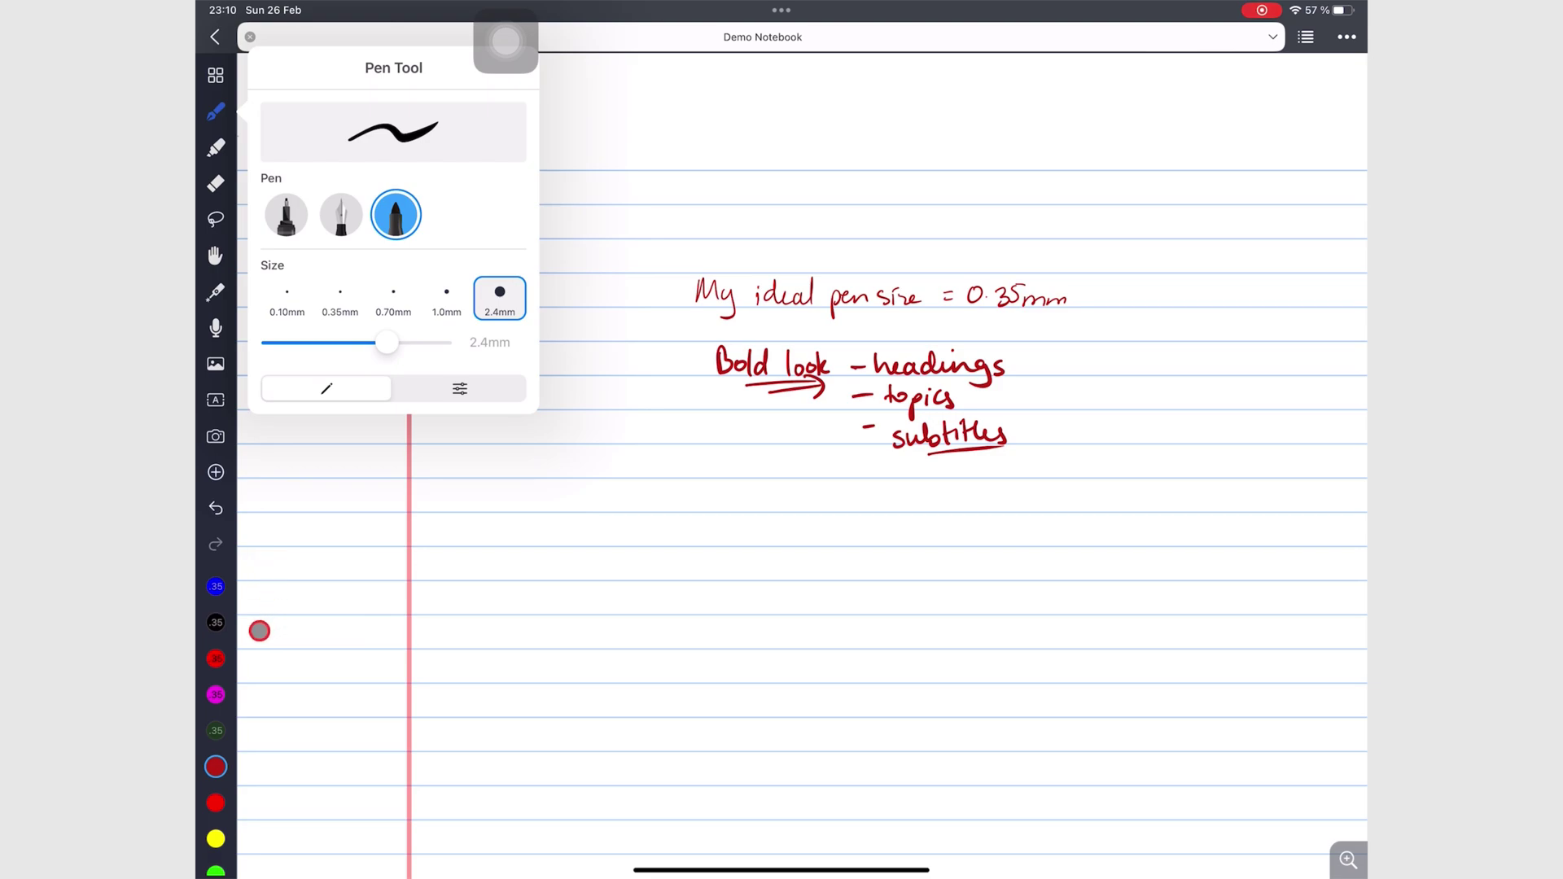
scroll(211, 681, "down", 5)
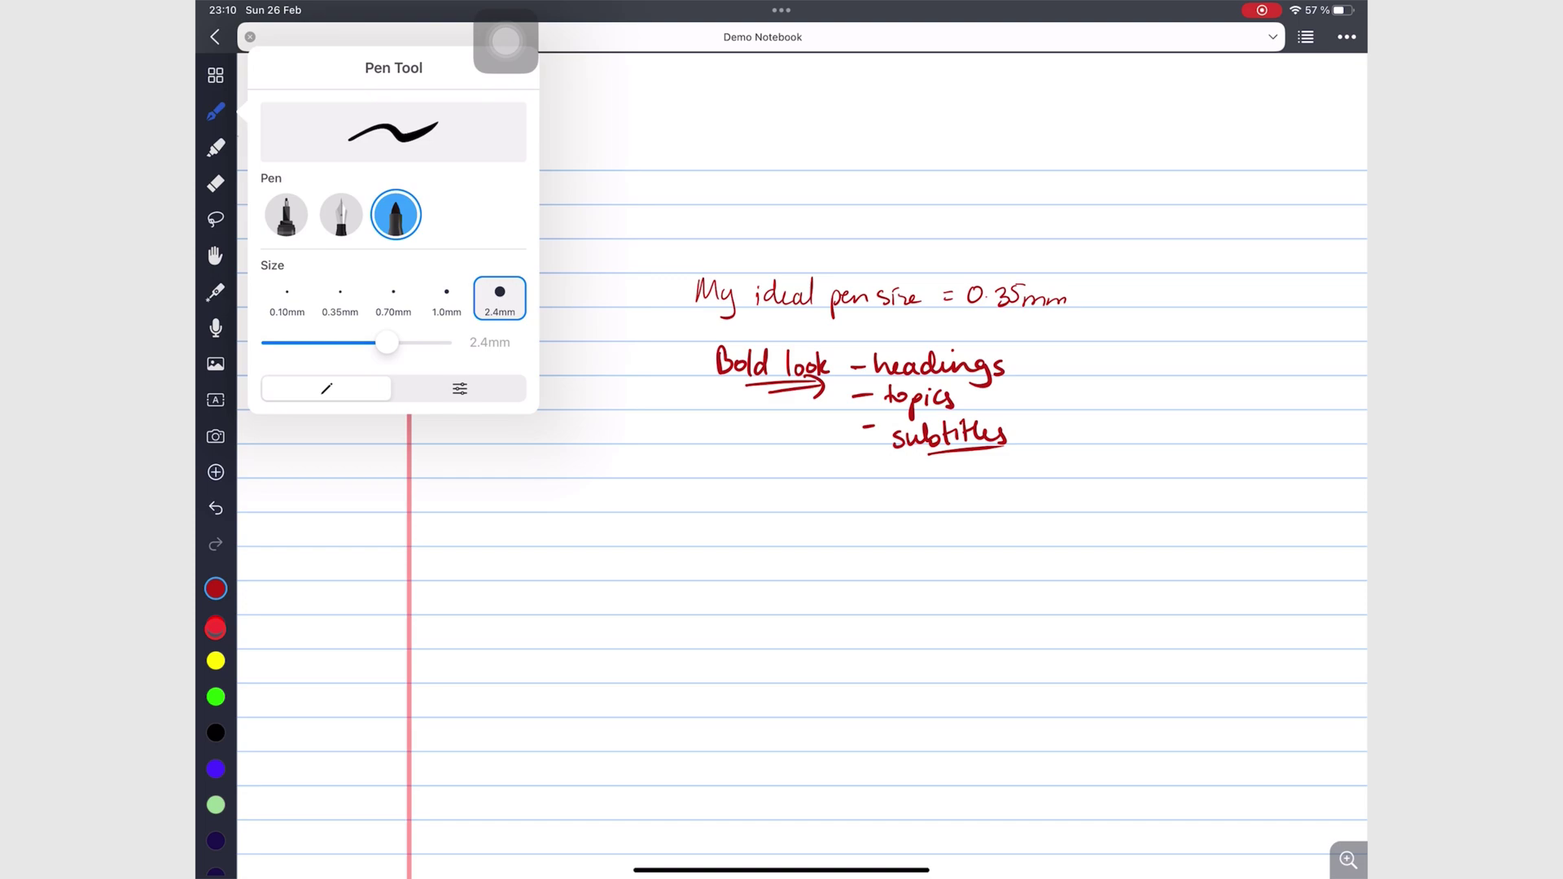
- Open the red favourite colour's settings and show the Grid view
left_click(216, 627)
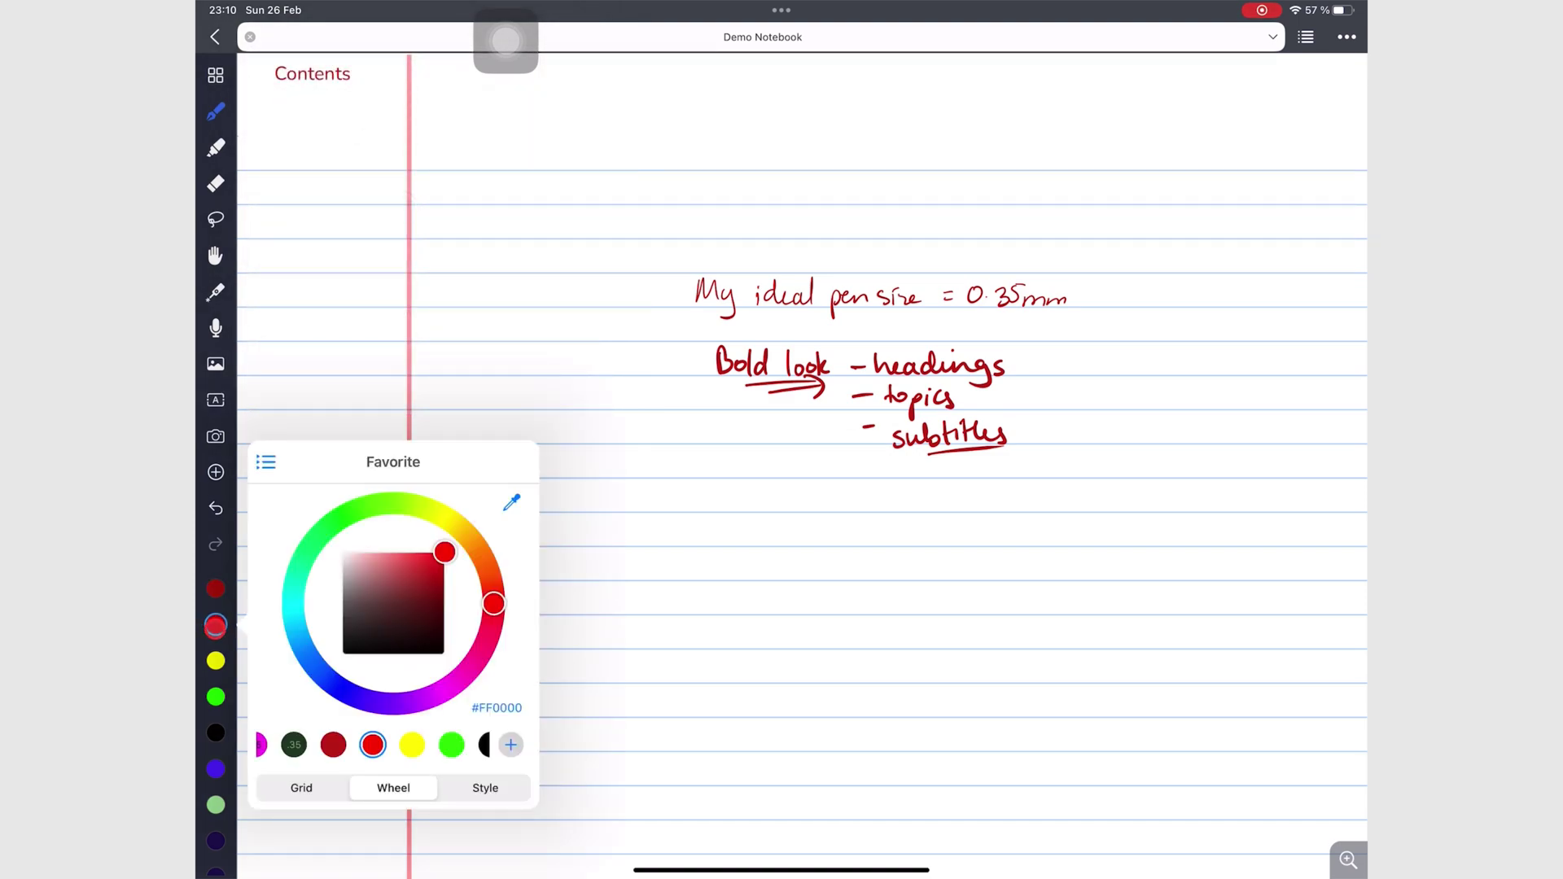
left_click(720, 655)
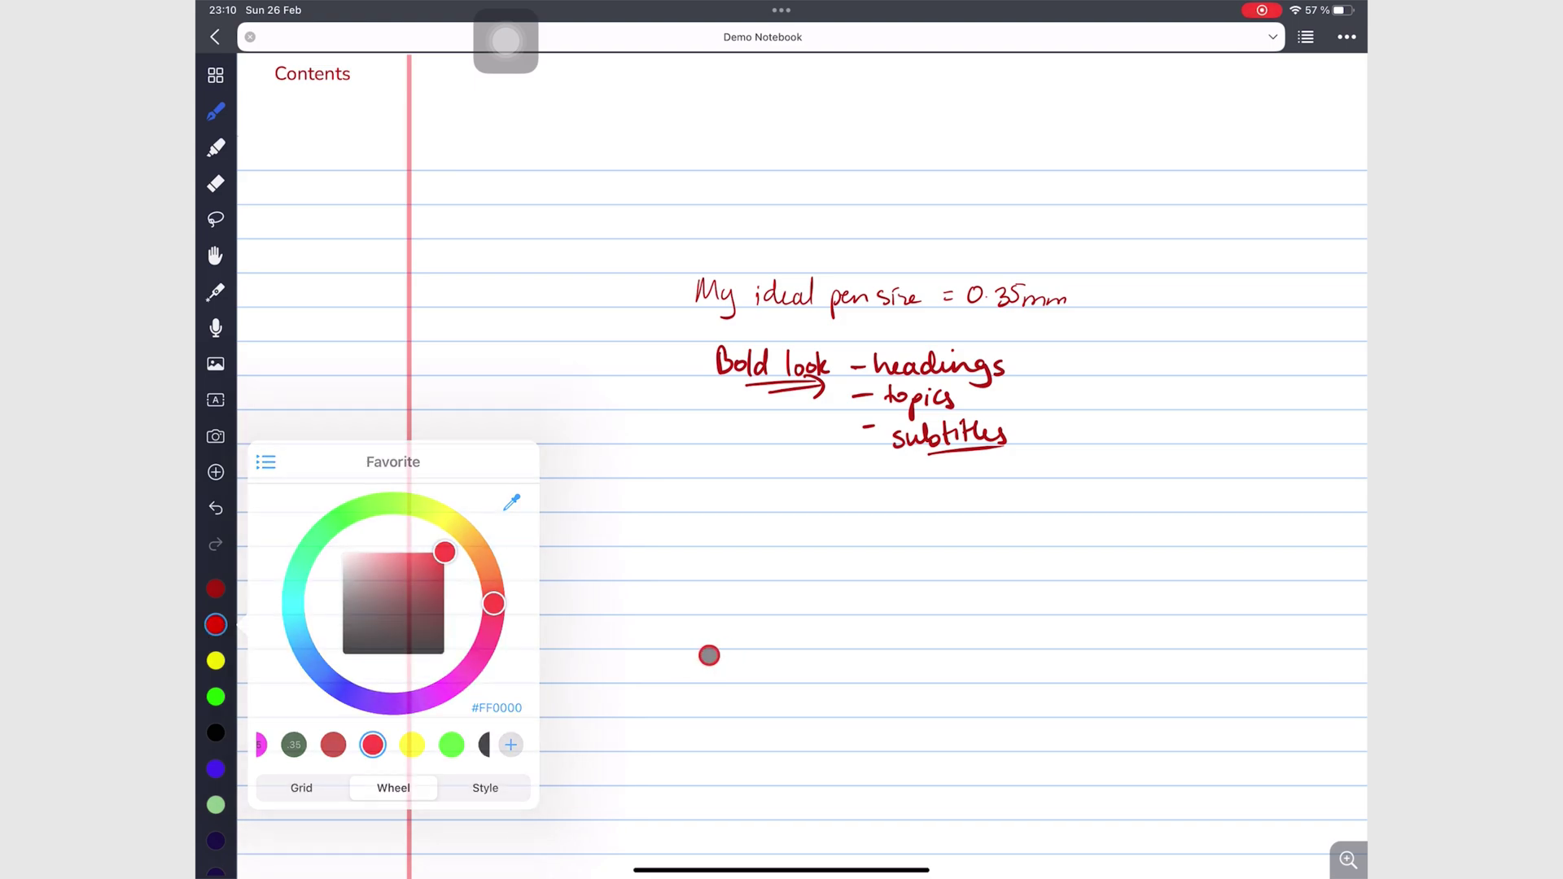
left_click(216, 624)
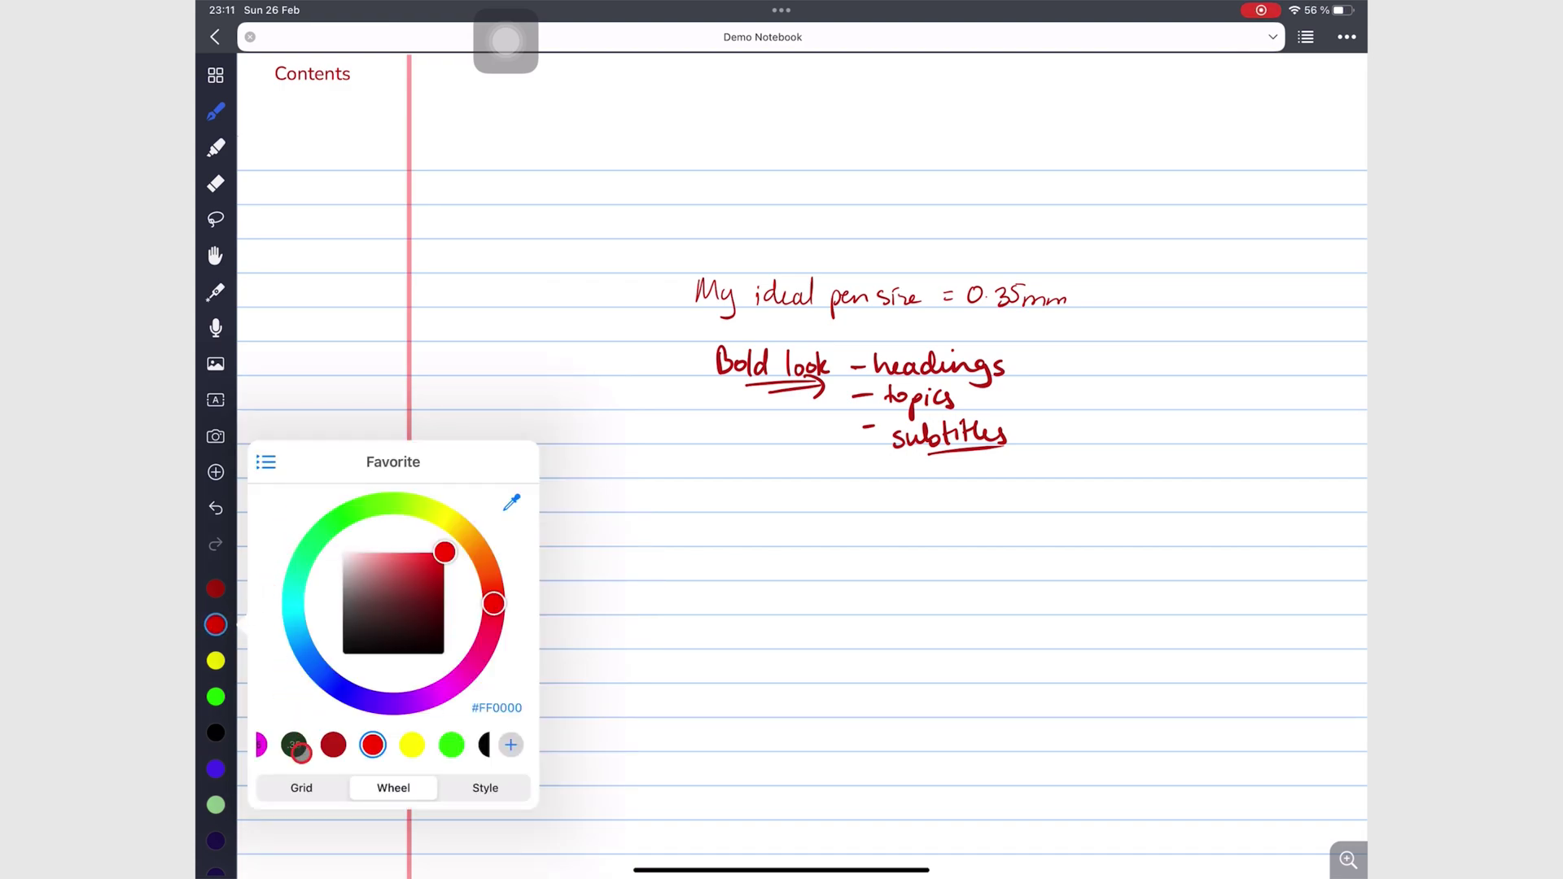
left_click(301, 783)
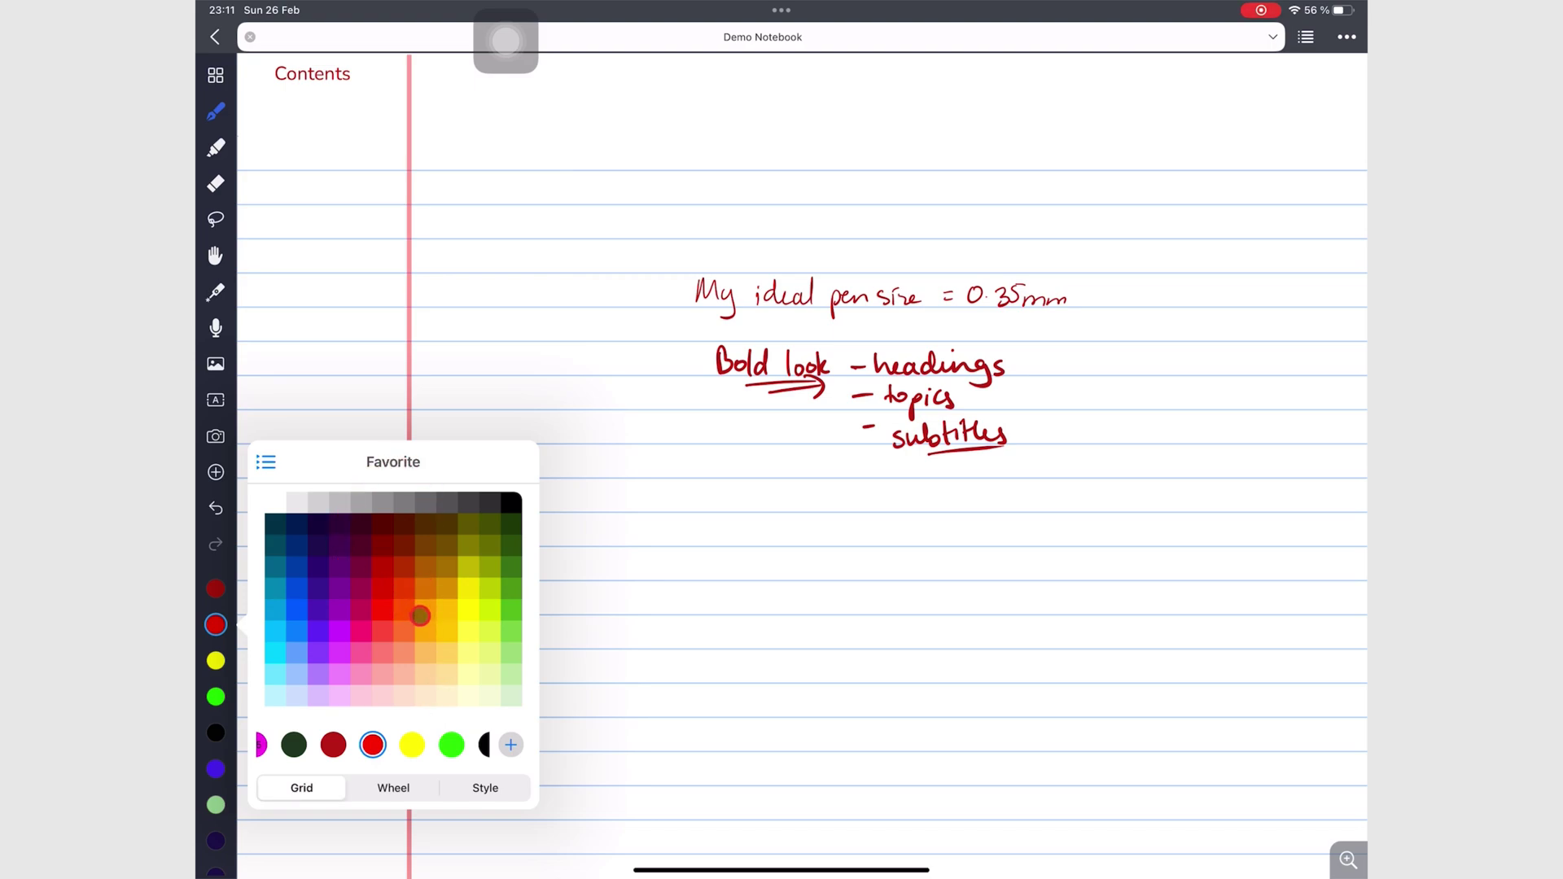
- Try orange, navy and yellow on the grid, then set green #32D142 on the hue wheel
mouse_move(371, 637)
left_mouse_down()
mouse_move(432, 640)
mouse_move(468, 567)
left_mouse_up()
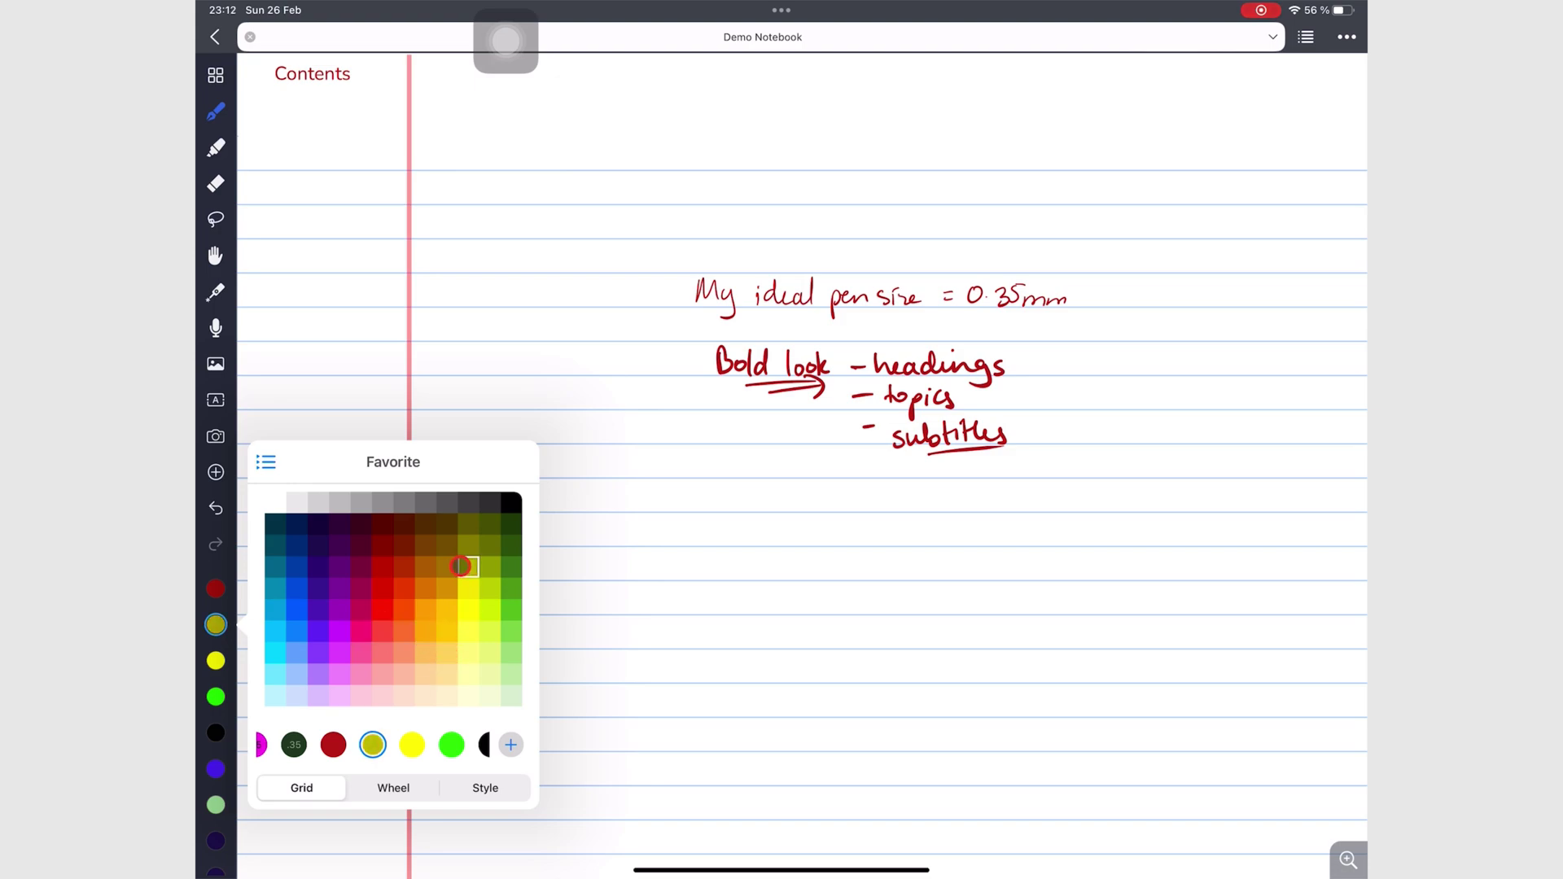
left_click_drag(427, 555, 317, 545)
left_click_drag(479, 564, 468, 610)
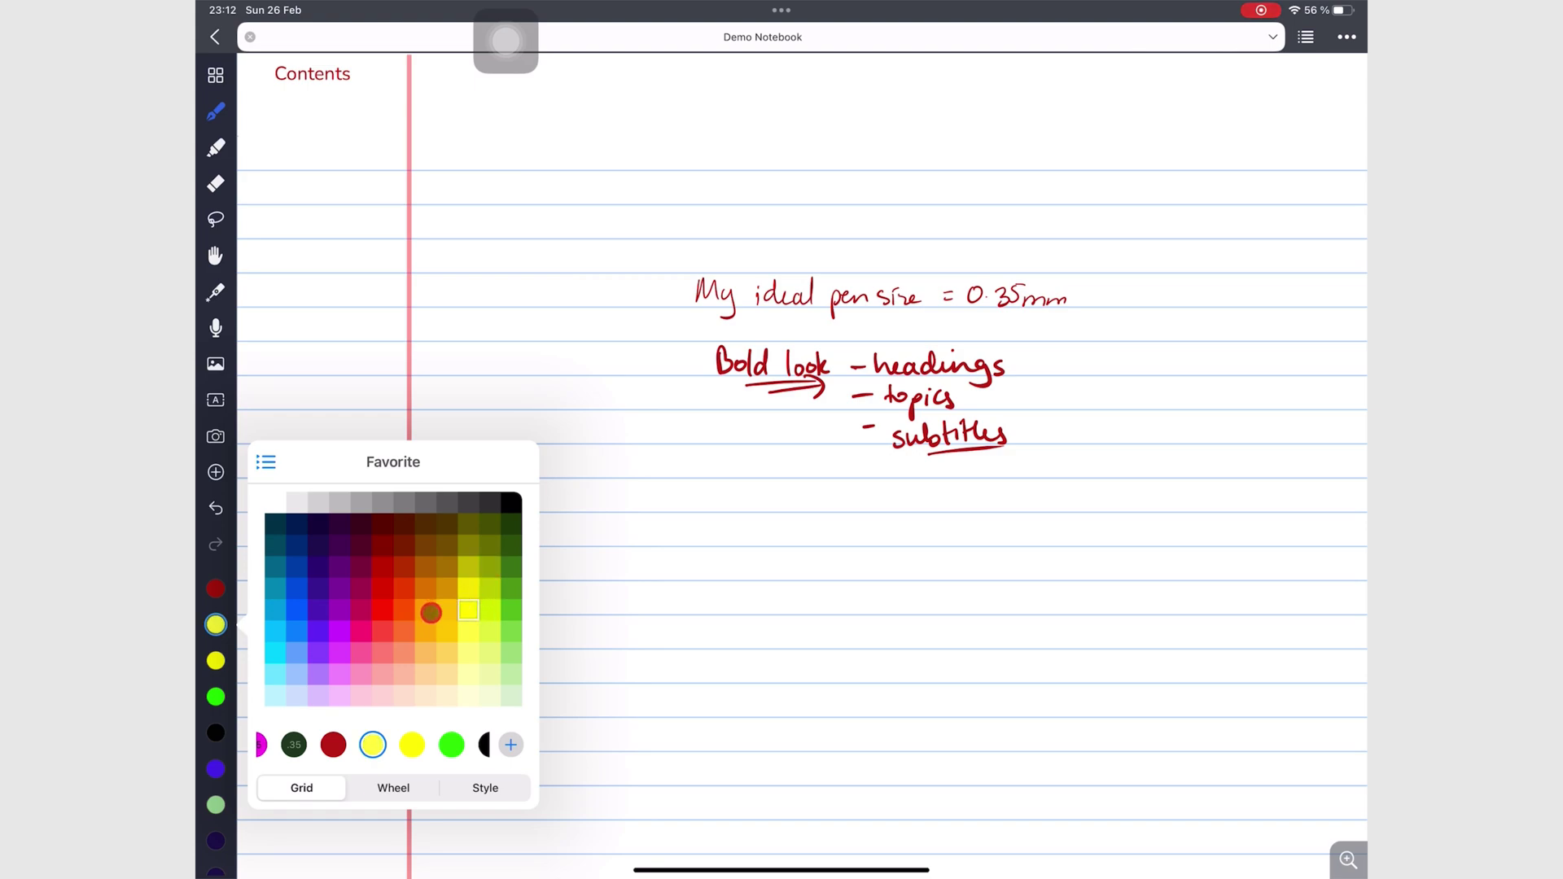
left_click(425, 610)
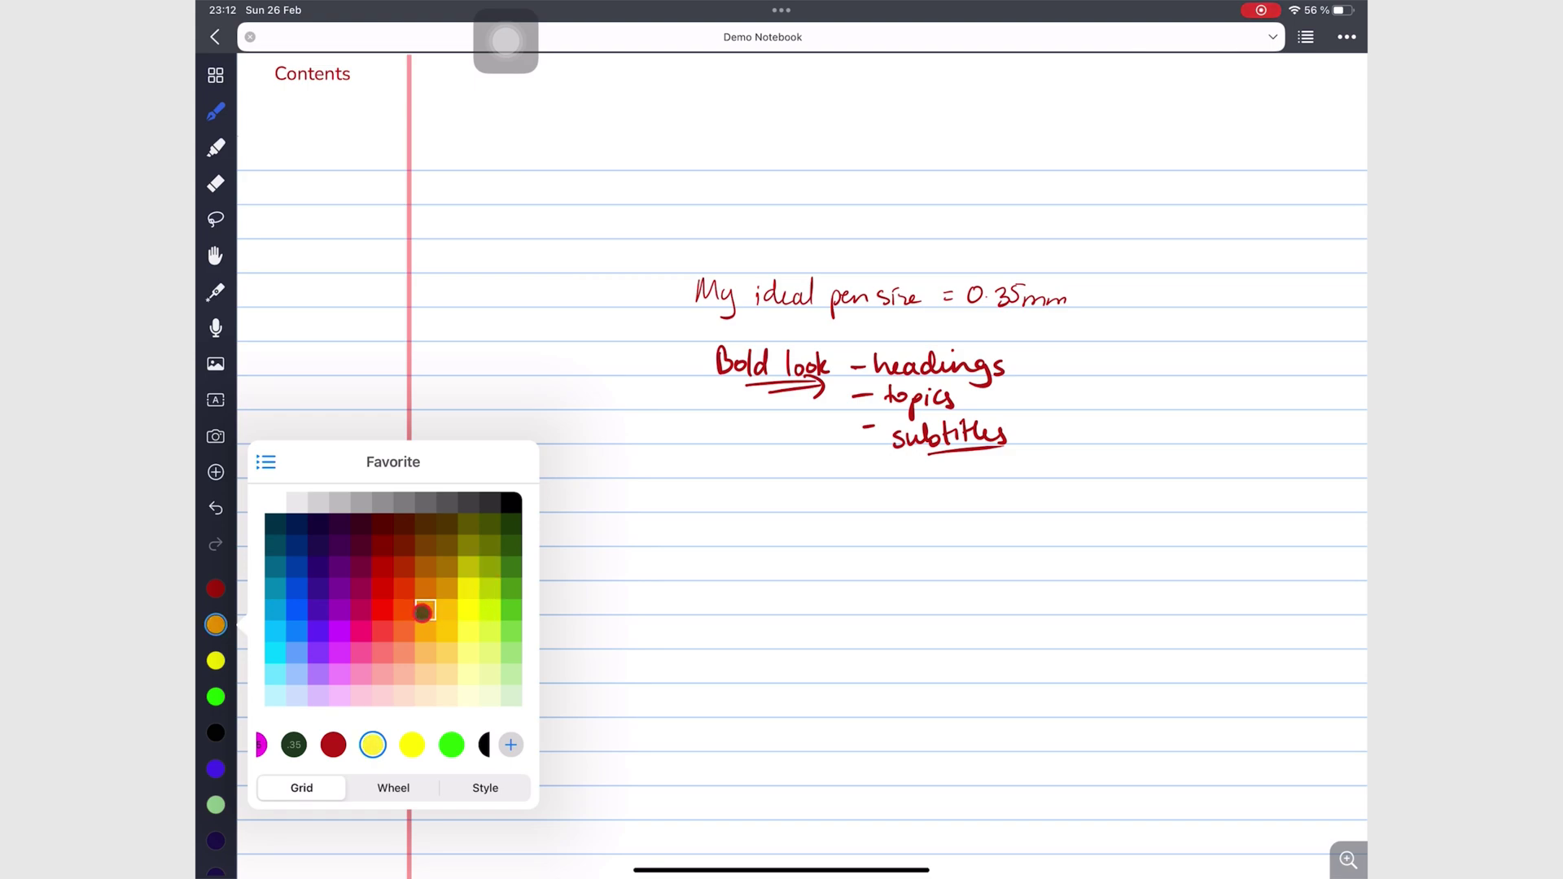
left_click(376, 781)
mouse_move(447, 558)
left_mouse_down()
mouse_move(382, 481)
mouse_move(327, 508)
mouse_move(432, 563)
mouse_move(421, 571)
left_mouse_up()
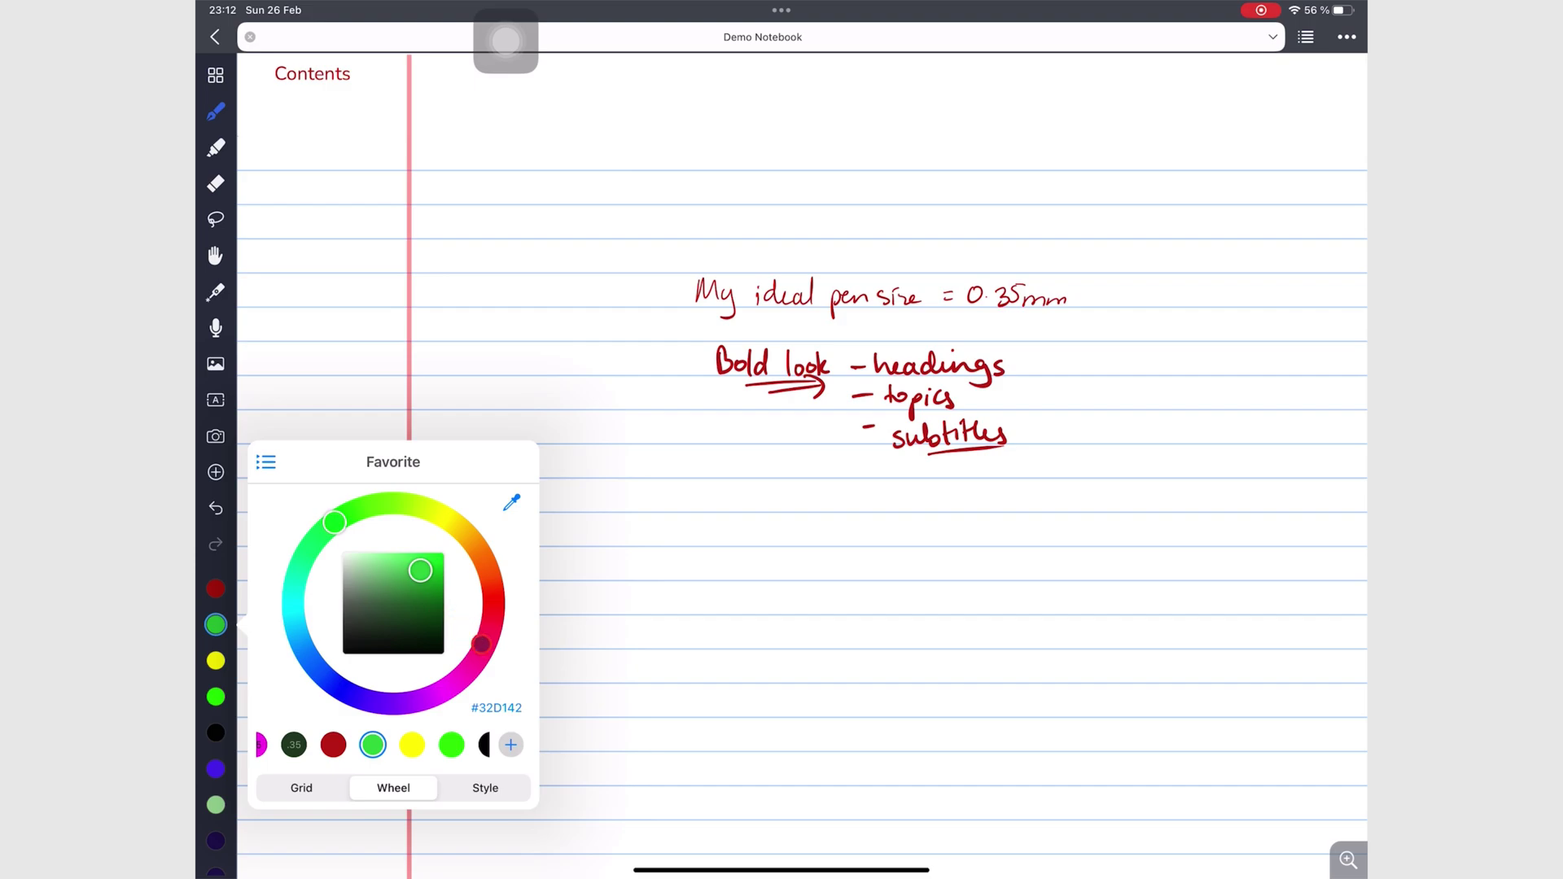
- Replace the favourite colour with dark red by entering hex be1d11
left_click(497, 710)
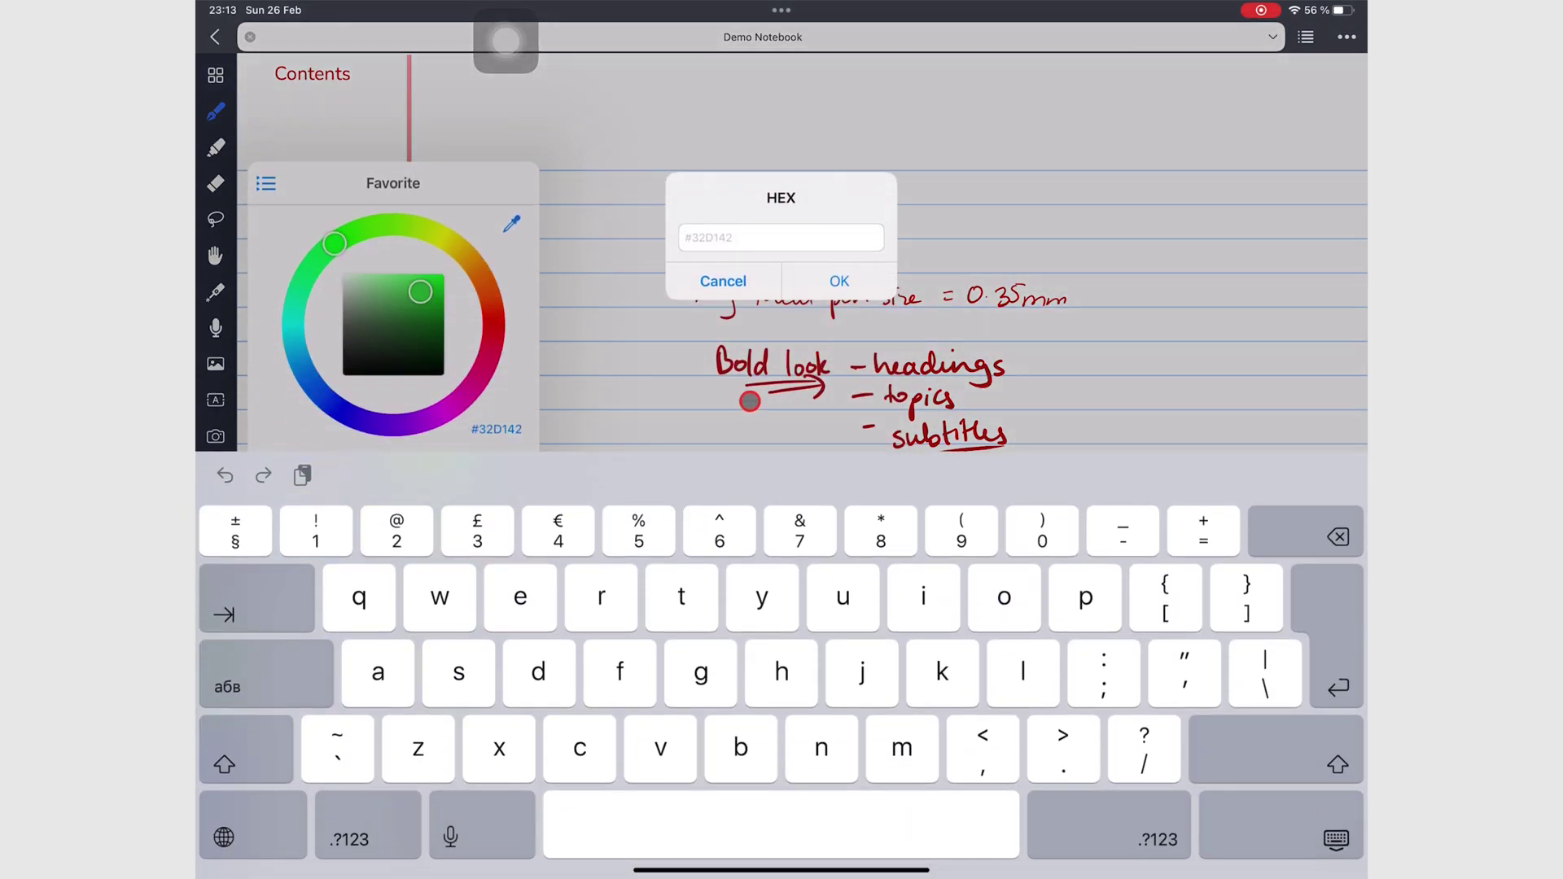
type("be1d11")
left_click(850, 272)
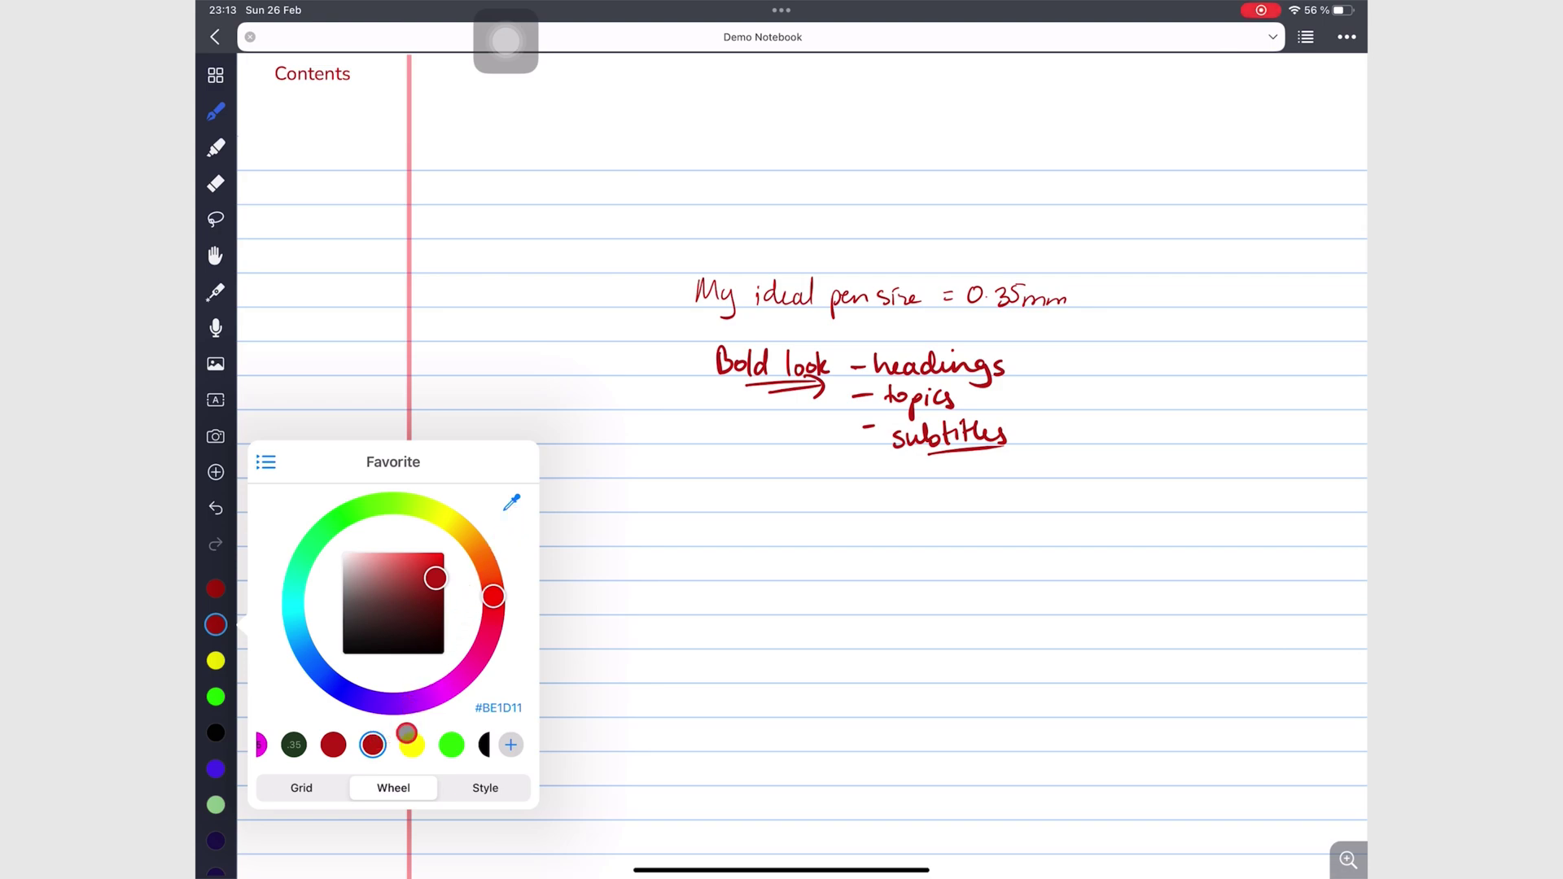
- Select the yellow favourite and eyedrop pale pink #FFA6A6 from the page
left_click(409, 738)
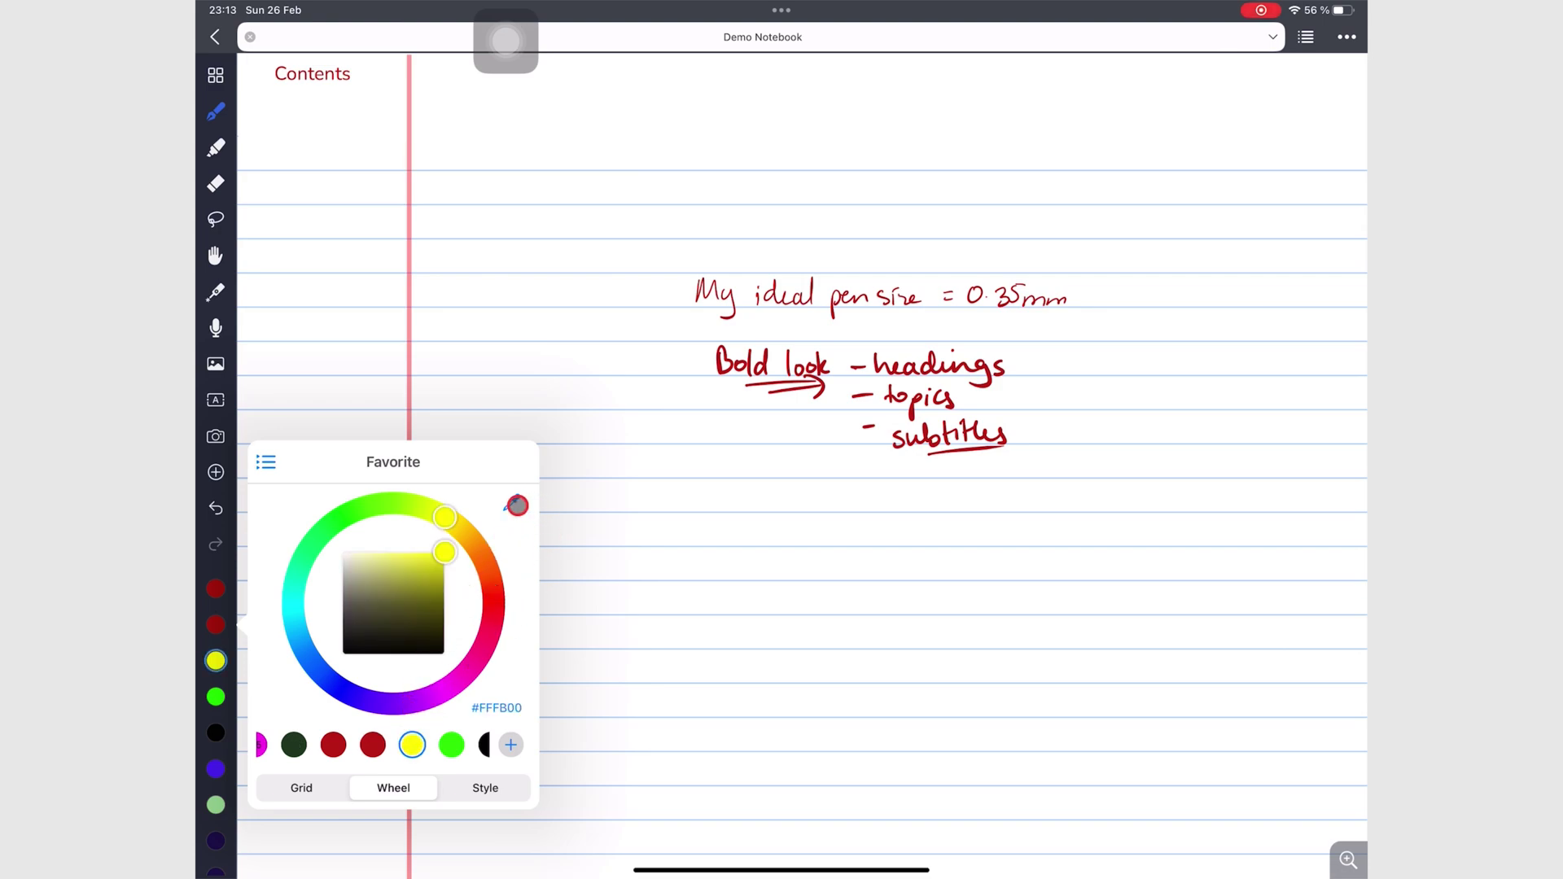
left_click(517, 505)
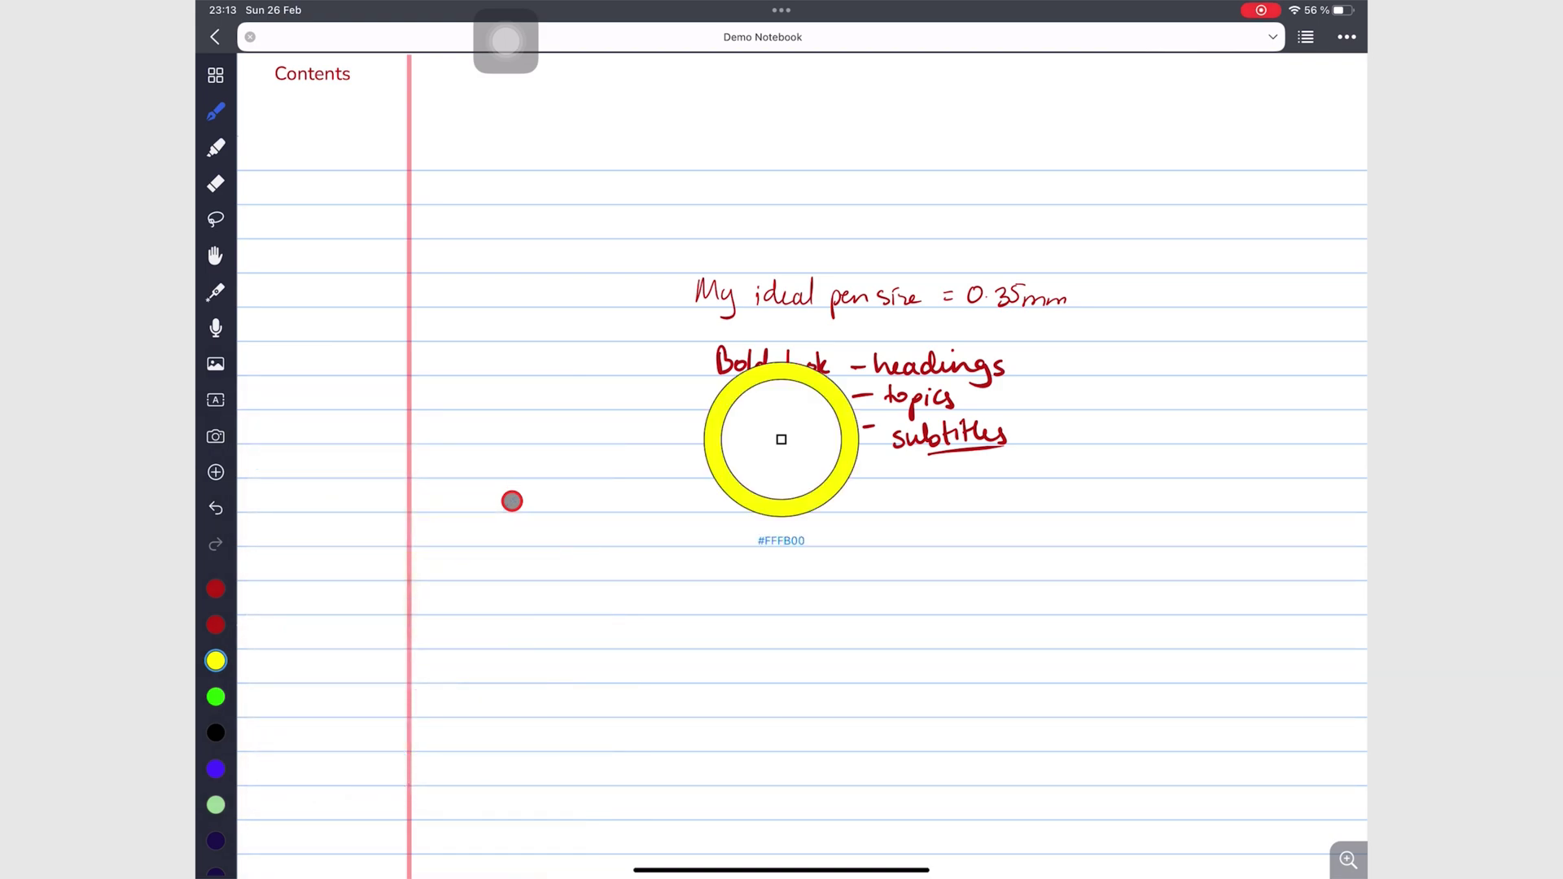
left_click_drag(806, 439, 782, 364)
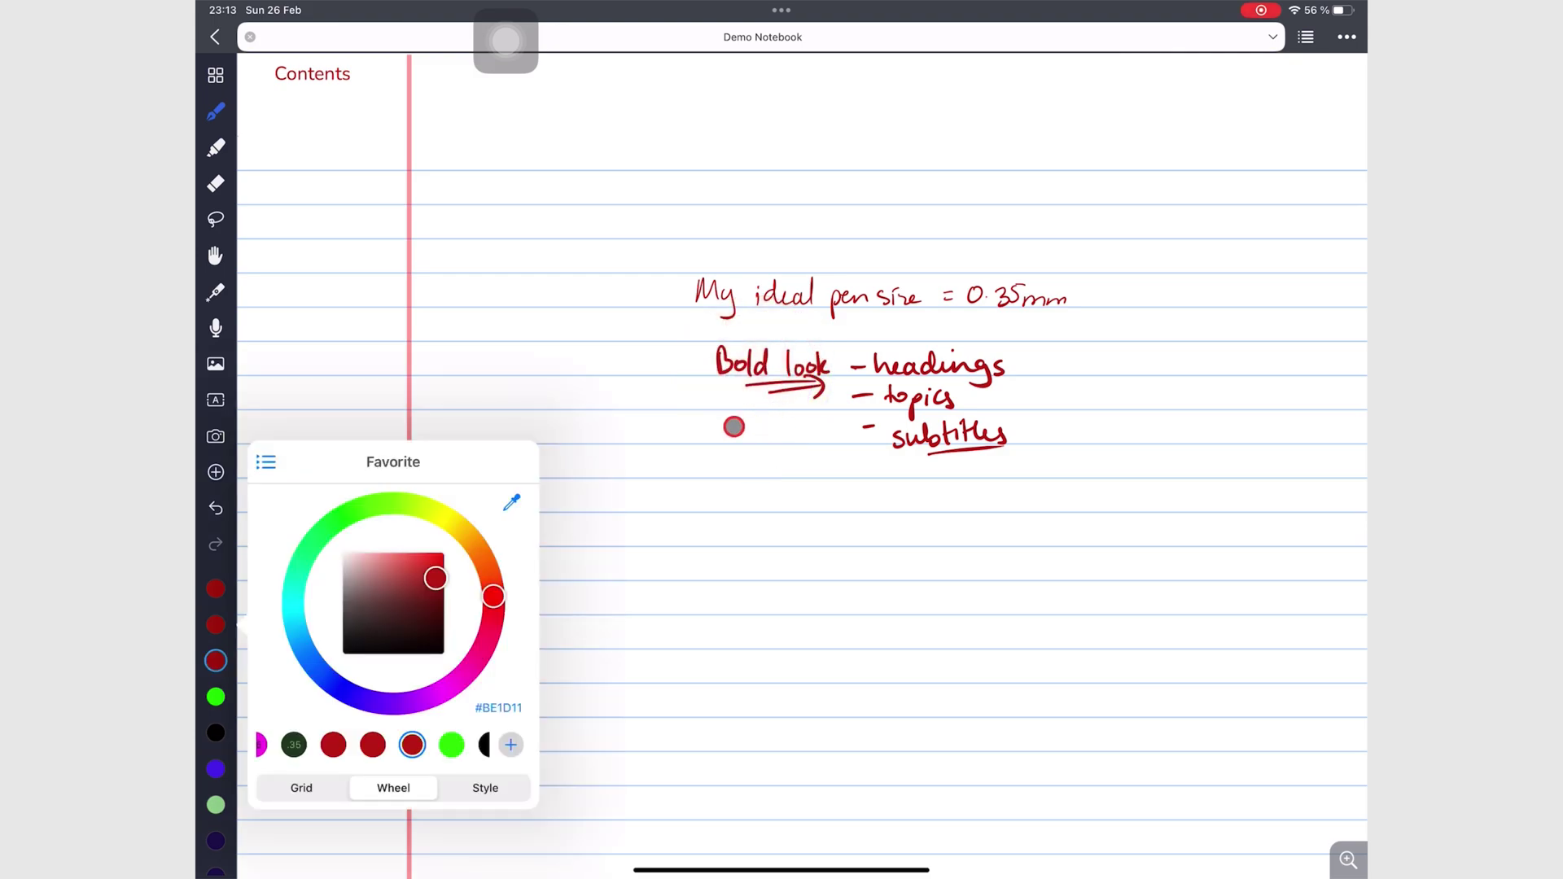
left_click(513, 503)
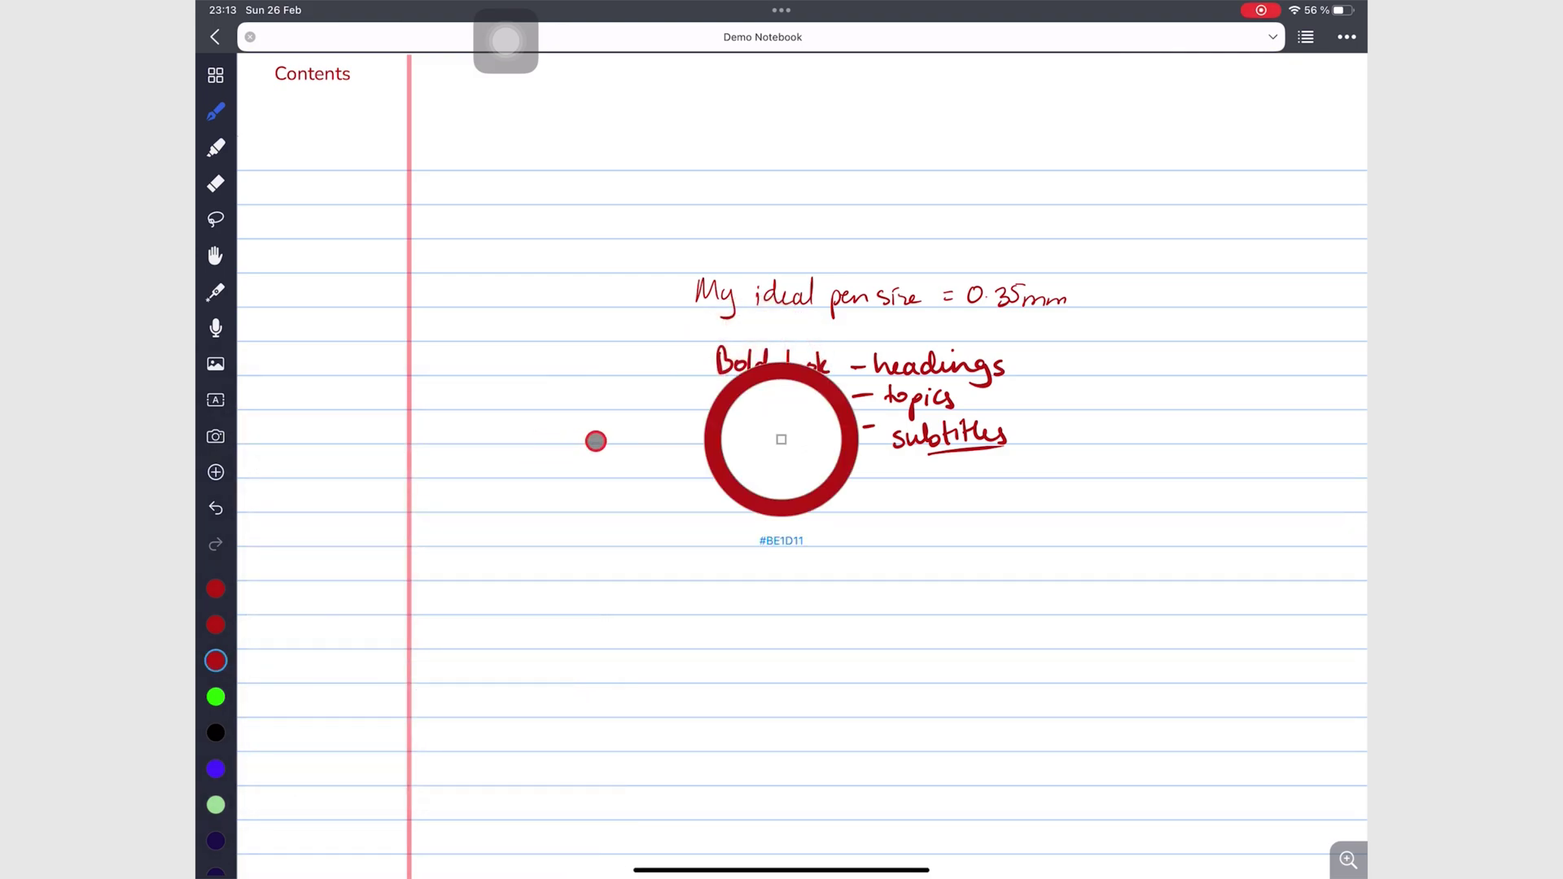
left_click_drag(757, 477, 378, 420)
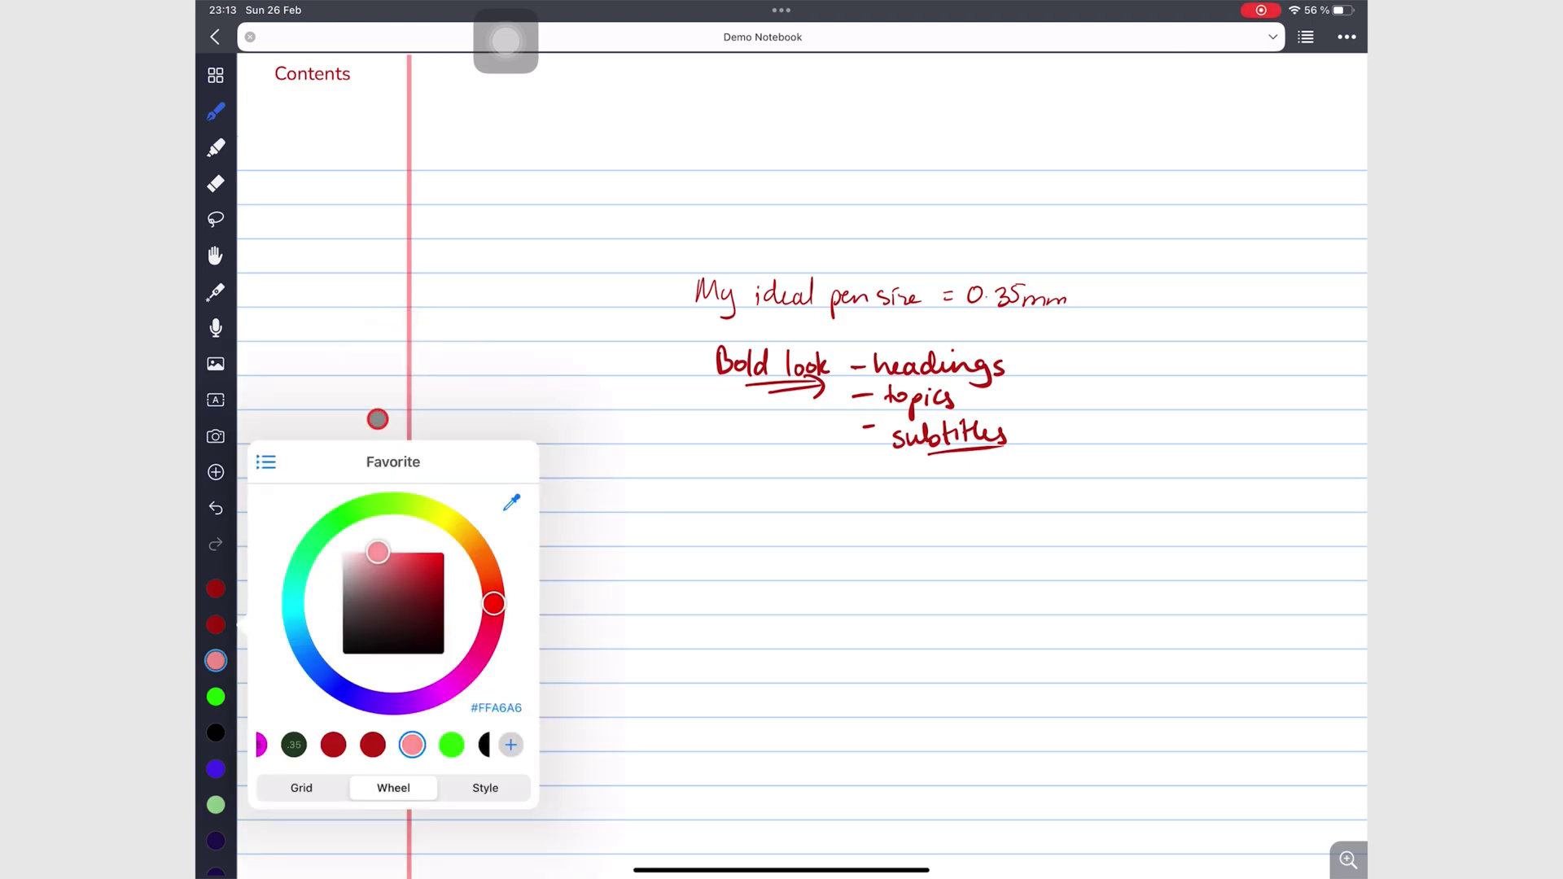
- Brighten the navy favourite to vivid blue, then delete the green favourite from the palette
left_click(358, 509)
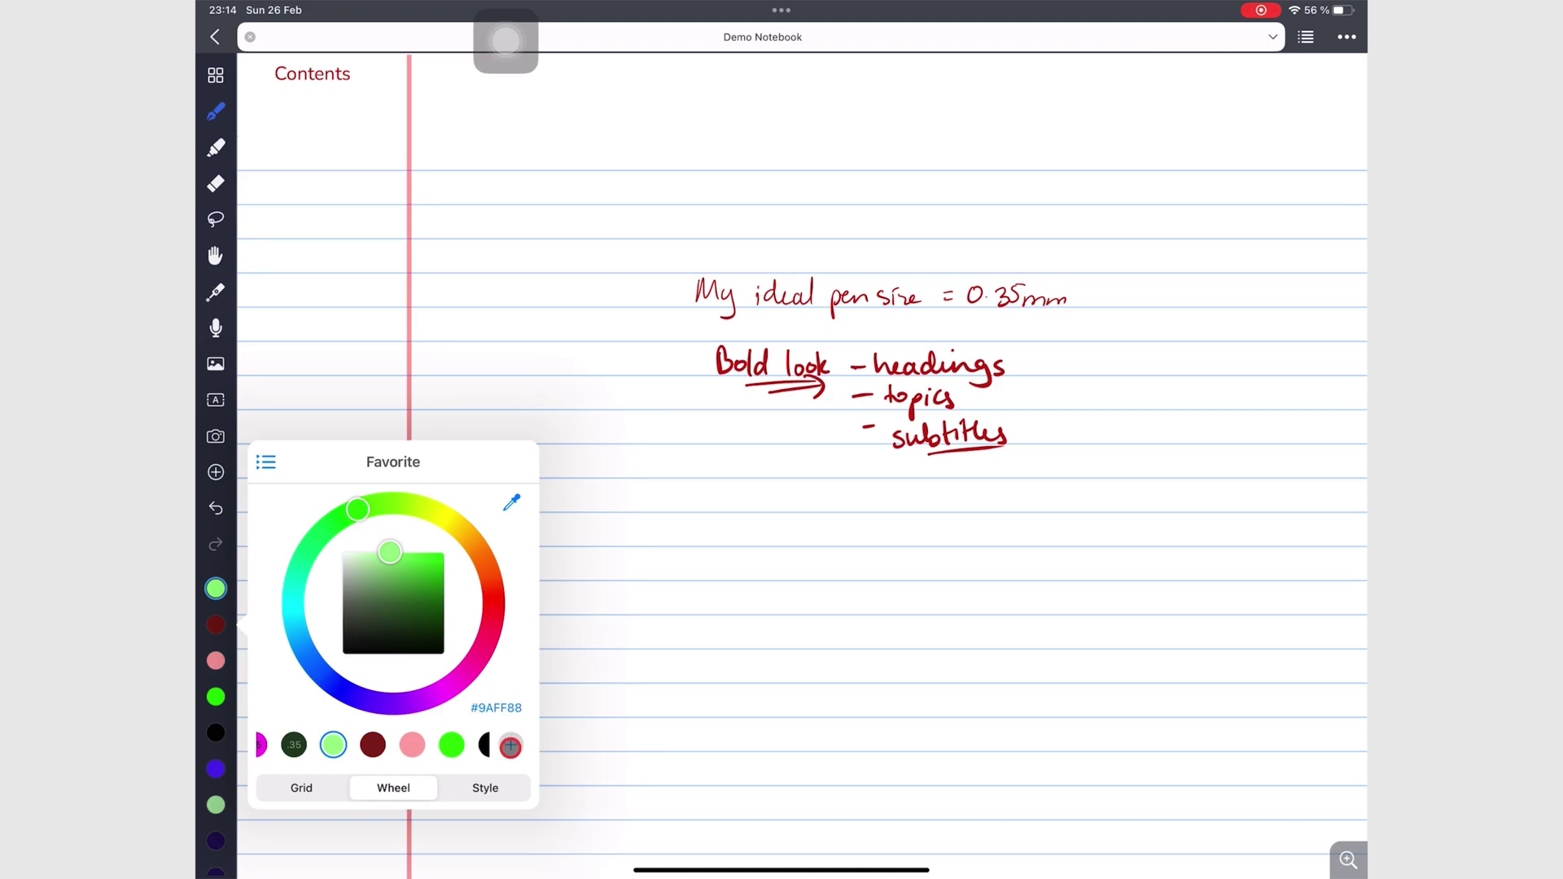
left_click(510, 745)
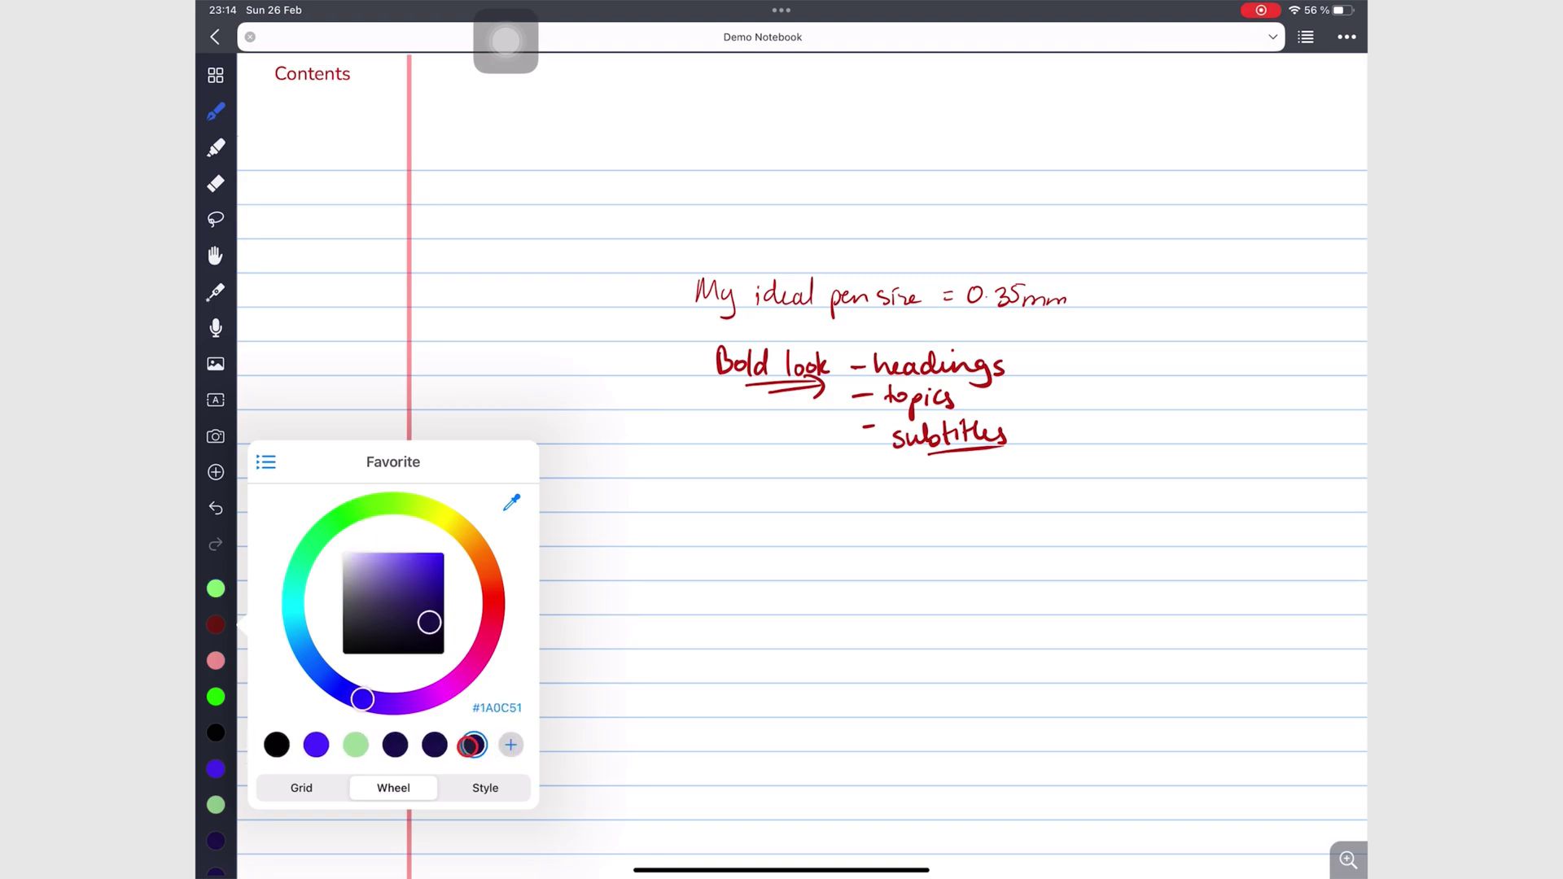
left_click_drag(429, 622, 444, 552)
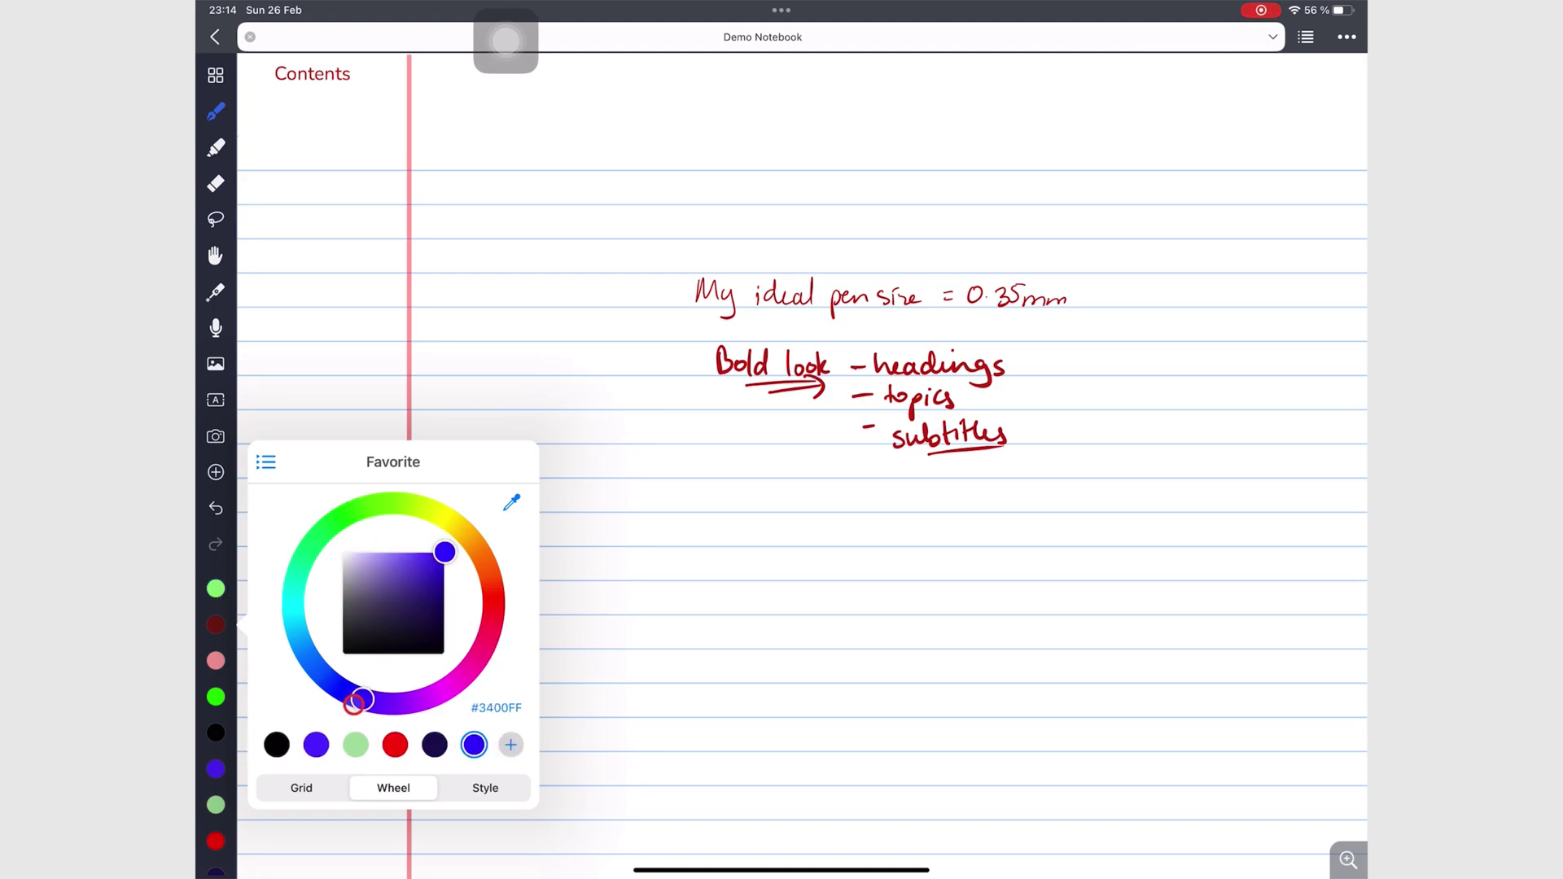
mouse_move(362, 698)
left_mouse_down()
mouse_move(302, 603)
mouse_move(398, 510)
mouse_move(335, 505)
mouse_move(392, 492)
mouse_move(350, 513)
left_mouse_up()
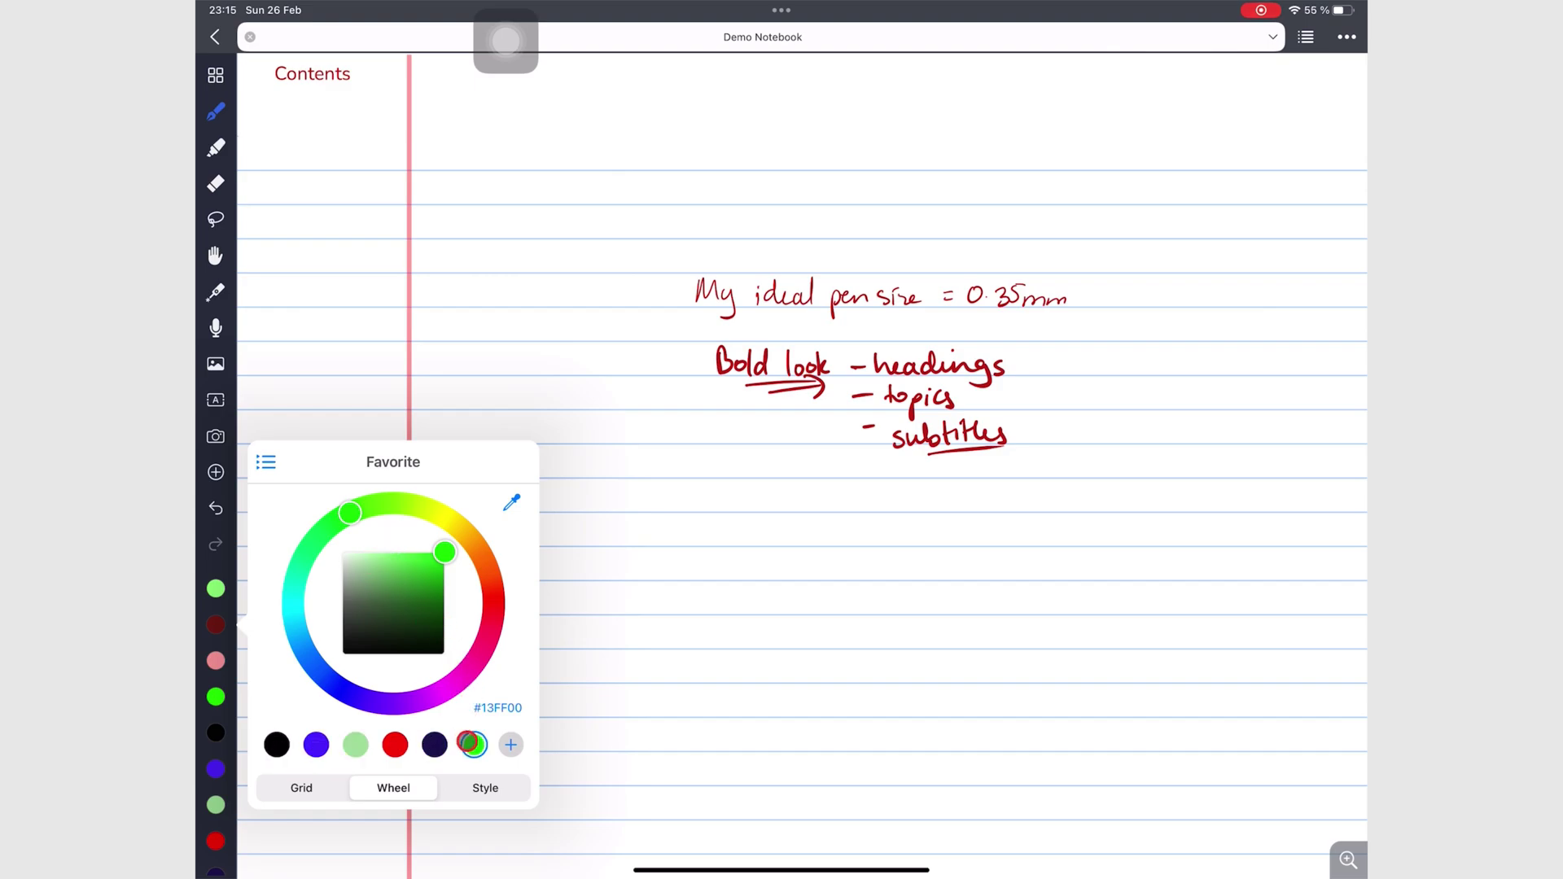
left_click(468, 741)
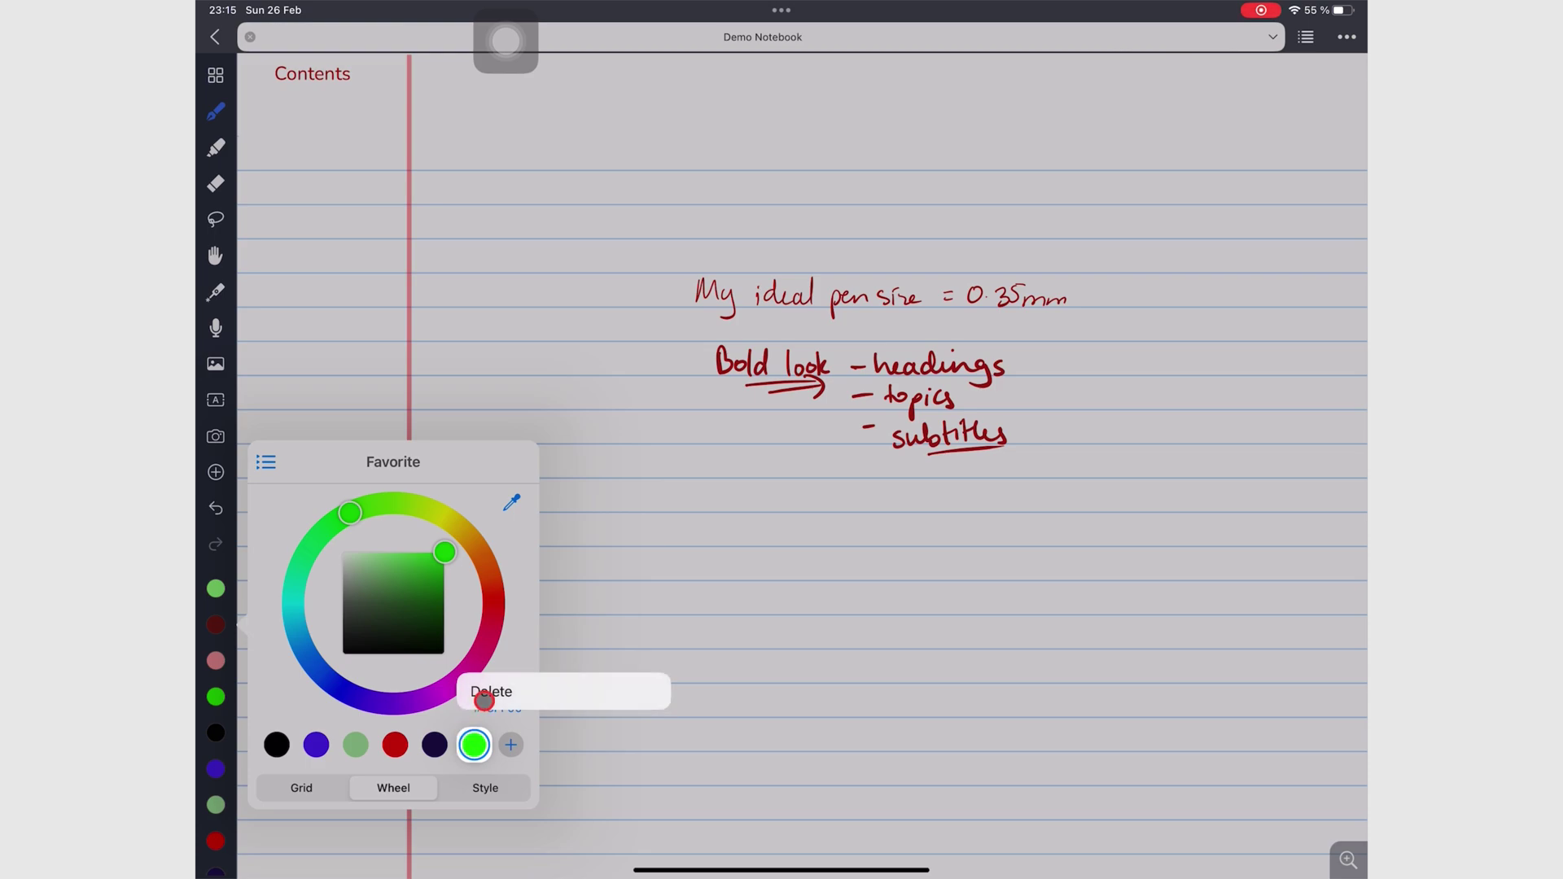
left_click(484, 701)
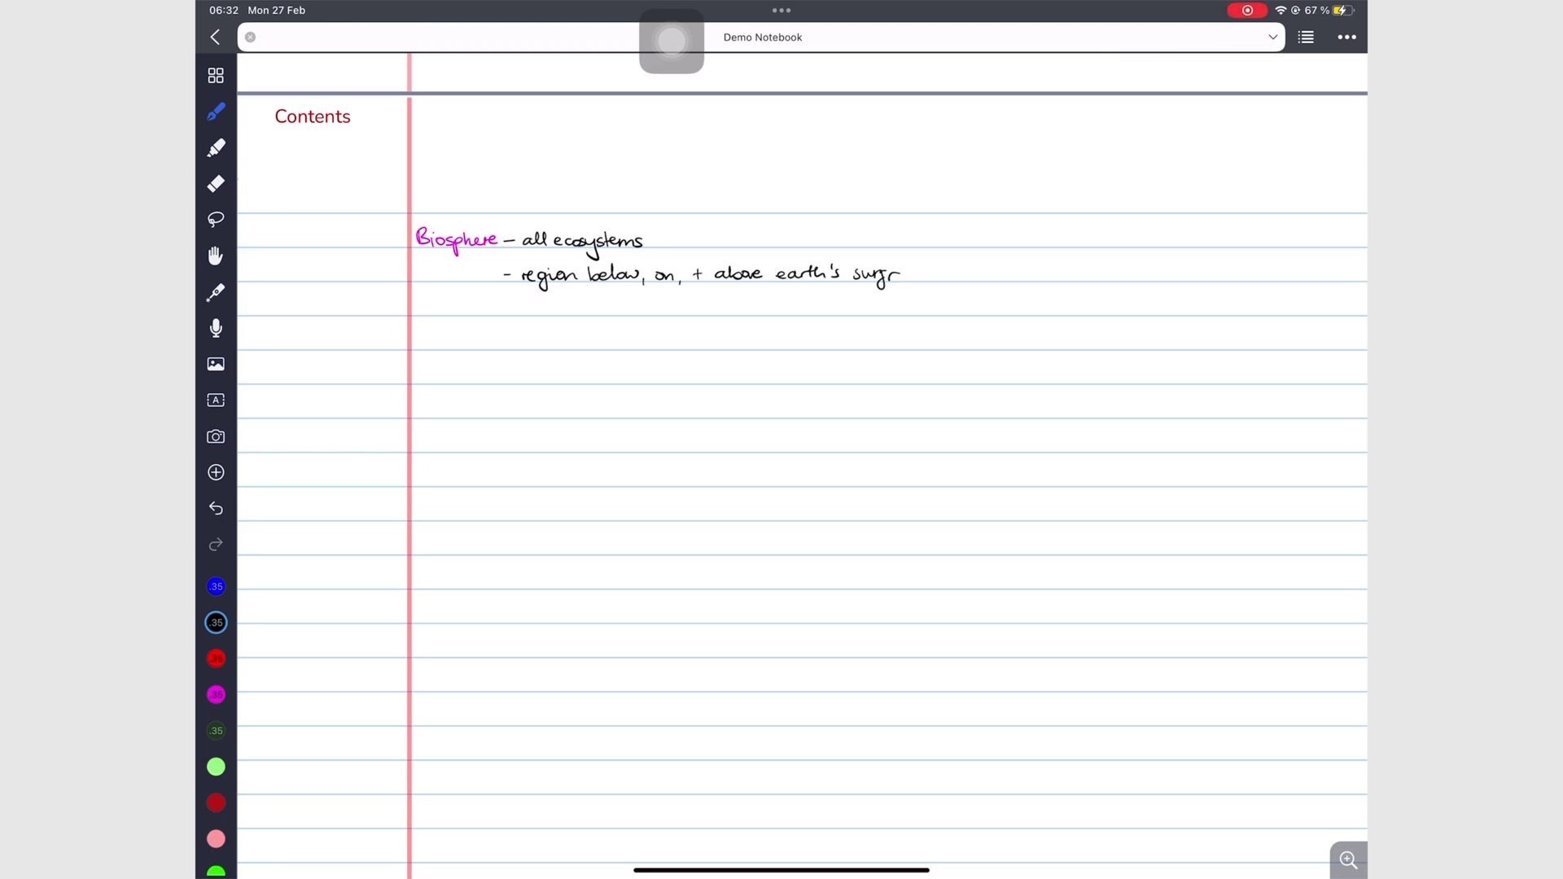
- Finish the Biosphere line, then write magenta 'Ecosystem' with its black definition, e.g. forests, deserts
left_click_drag(1003, 277, 1080, 273)
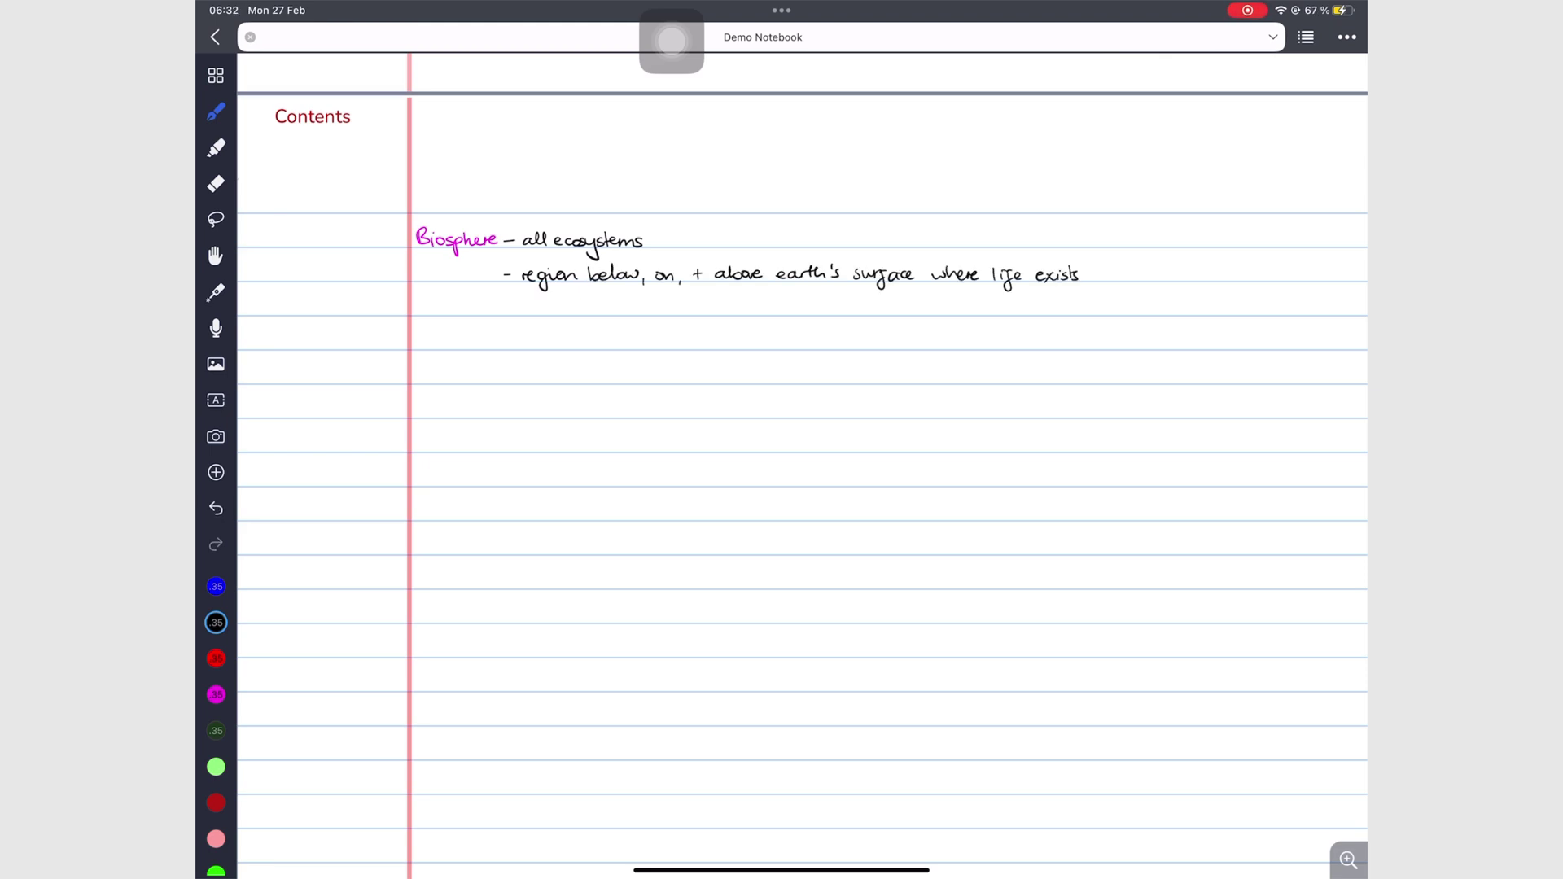
left_click(216, 694)
left_click_drag(419, 308, 703, 311)
left_click(216, 623)
left_click_drag(714, 310, 725, 307)
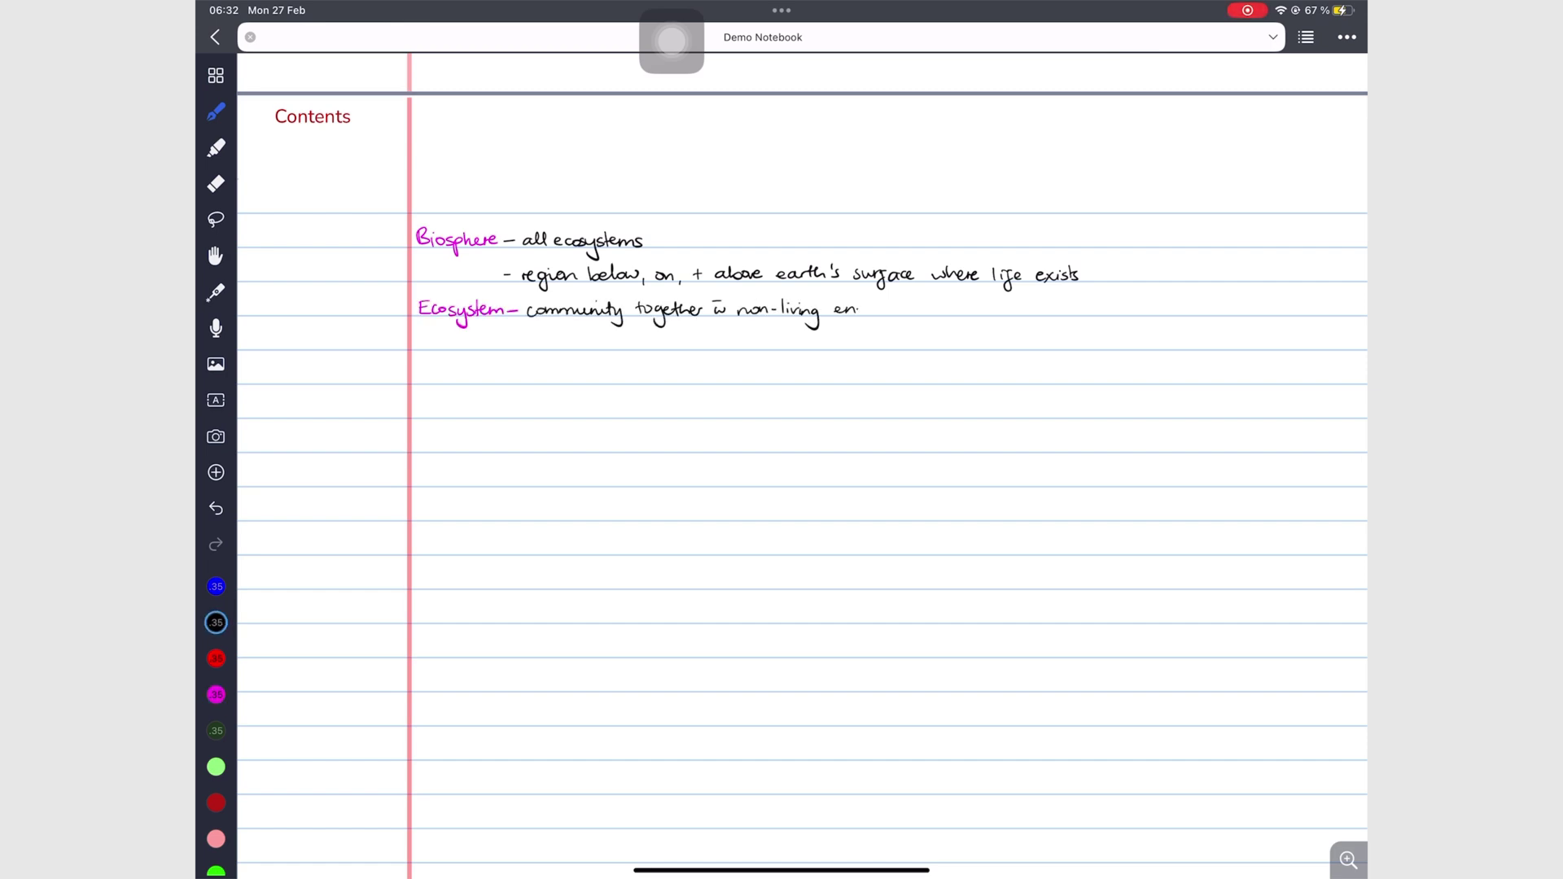
left_click_drag(834, 310, 1017, 311)
left_click_drag(1030, 309, 1197, 308)
- Alternate magenta and black, undoing a stroke, to begin the Community/Biocoenosis entry
left_click(215, 694)
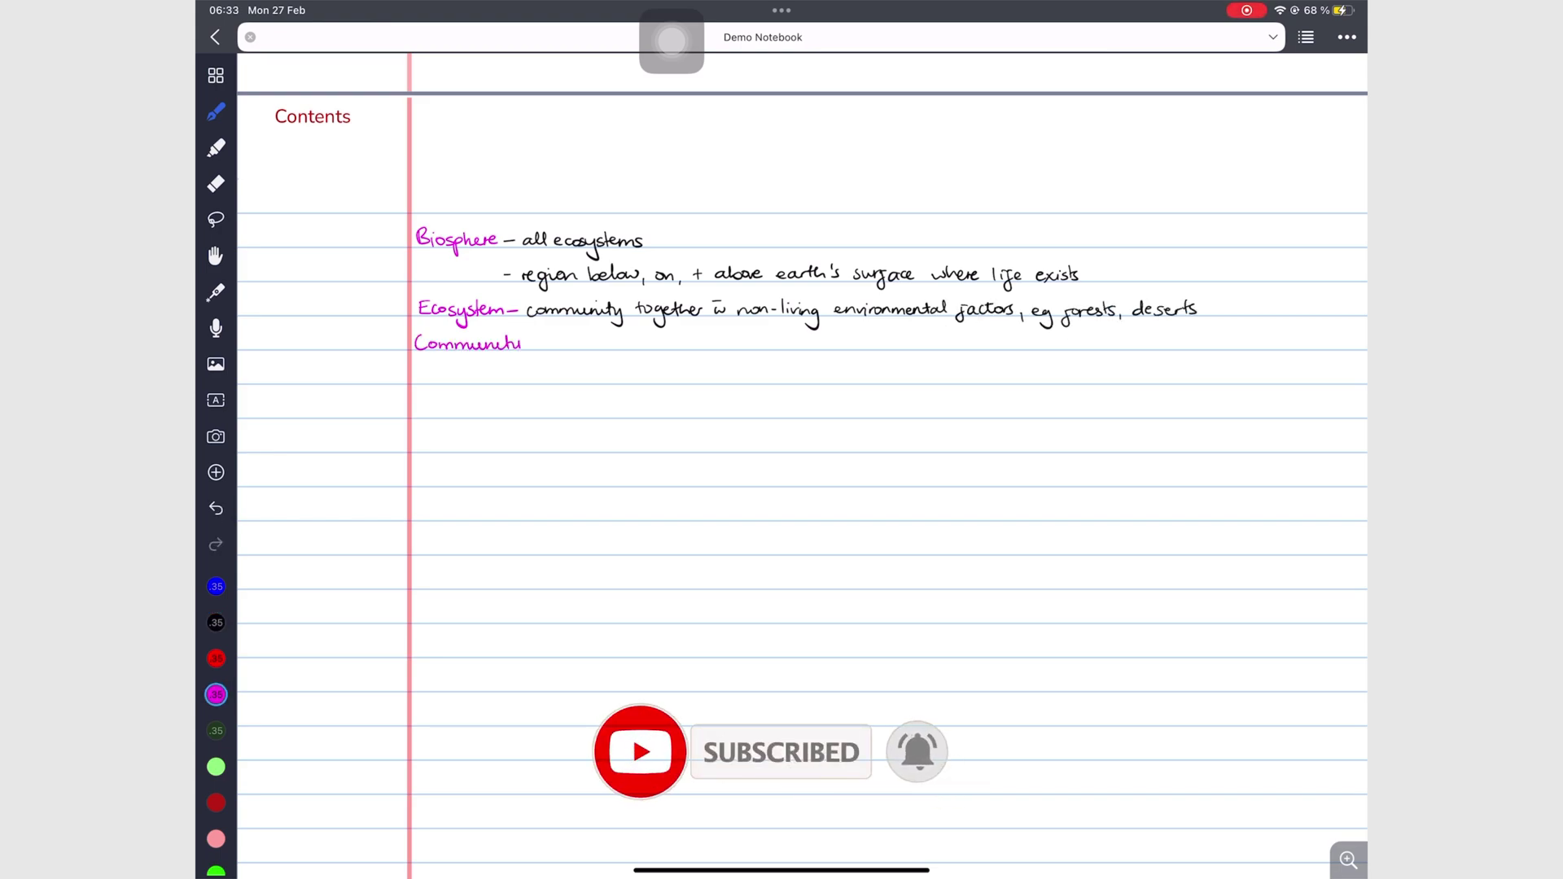
left_click(216, 623)
left_click(216, 508)
left_click(216, 695)
left_click(216, 623)
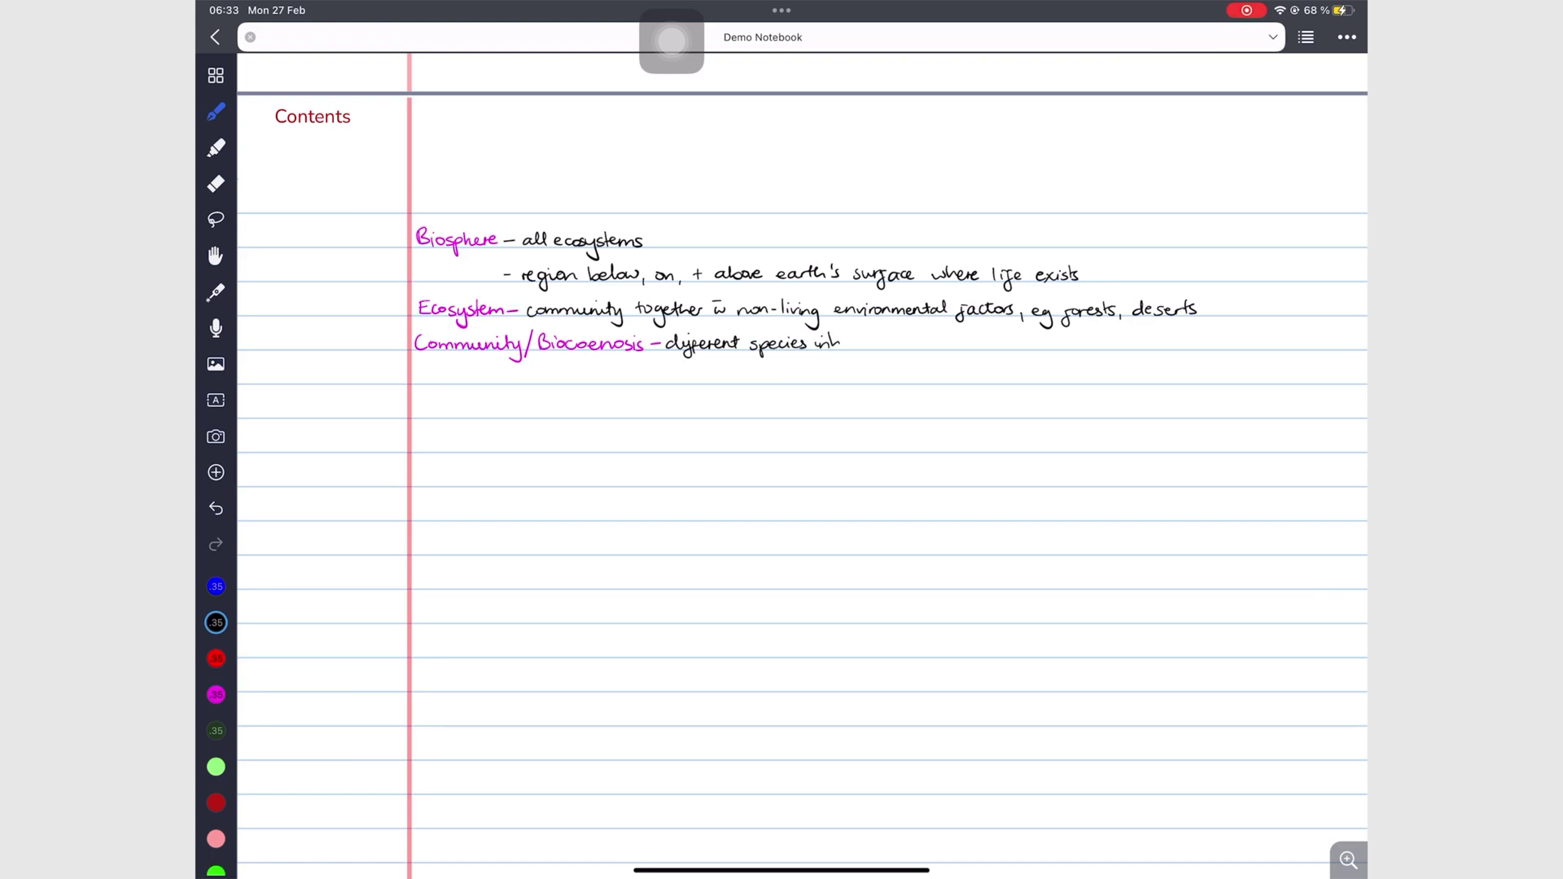